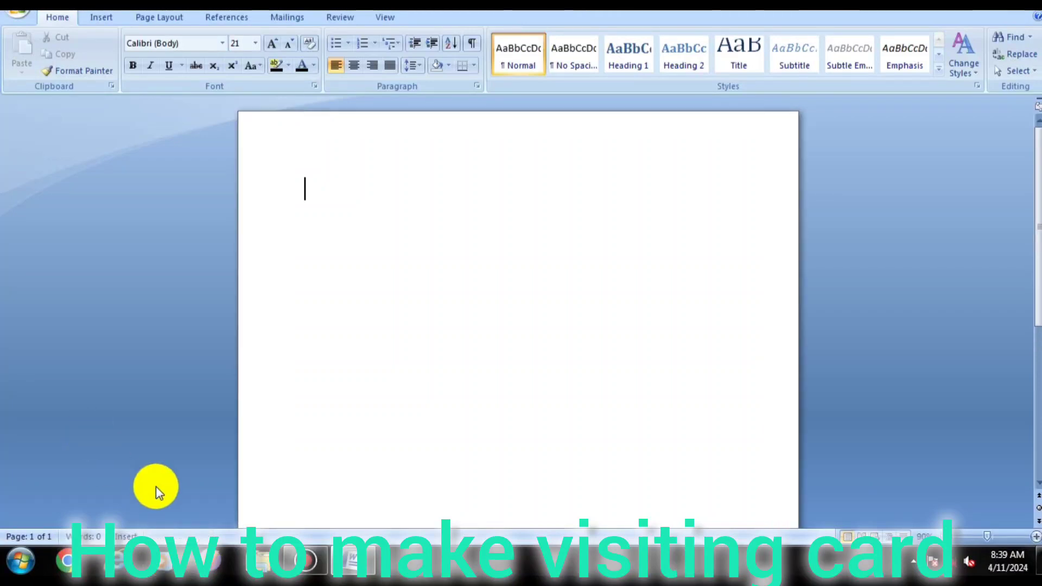
- Draw a card-sized rectangle near the page centre and a smaller rectangle in its lower-left part
{"action": "left_click", "coordinate": [101, 17]}
{"action": "left_click", "coordinate": [232, 49]}
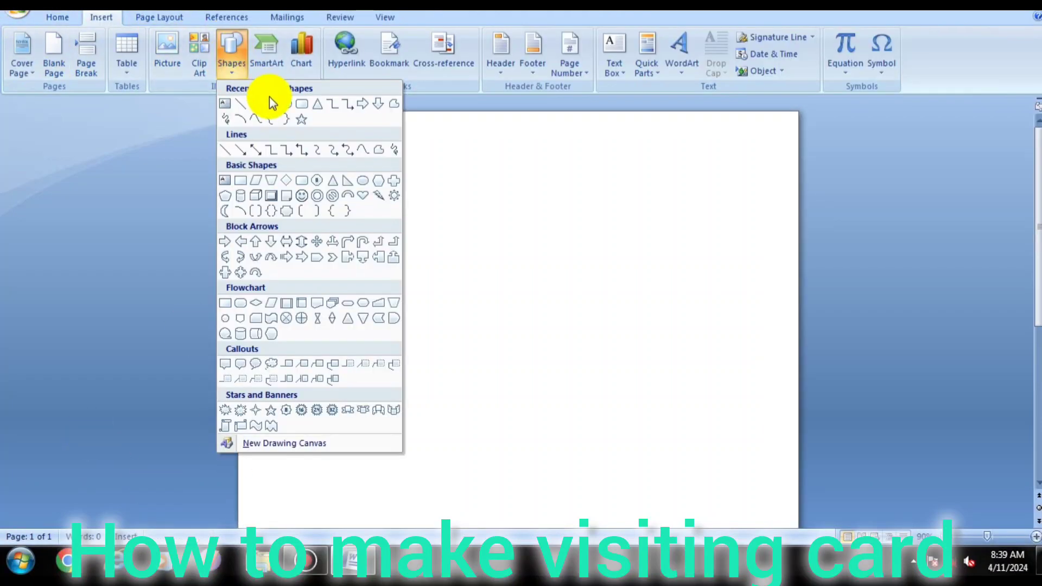
{"action": "left_click", "coordinate": [272, 100]}
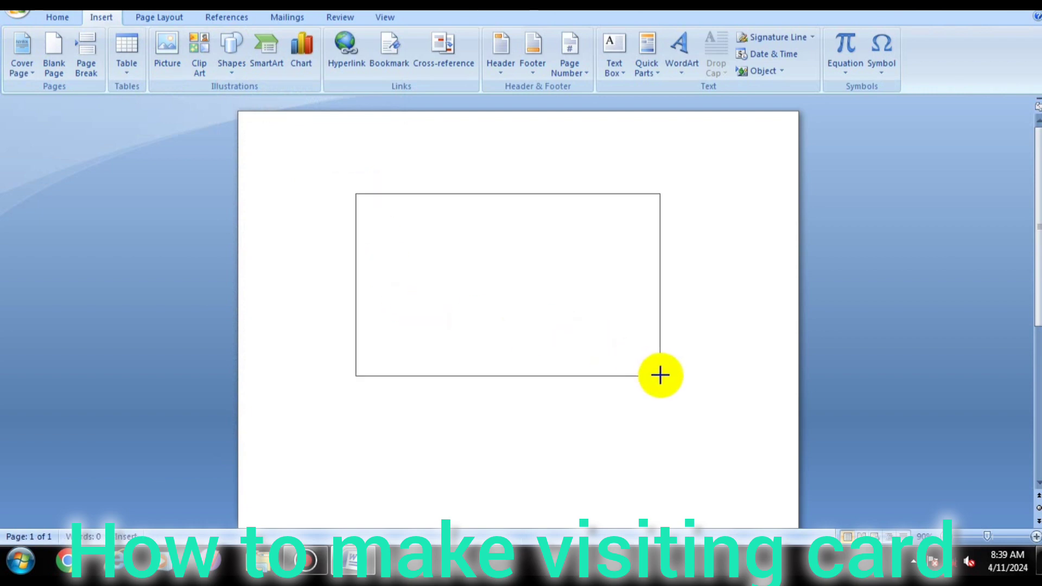
{"action": "left_click_drag", "start_coordinate": [658, 375], "coordinate": [662, 372]}
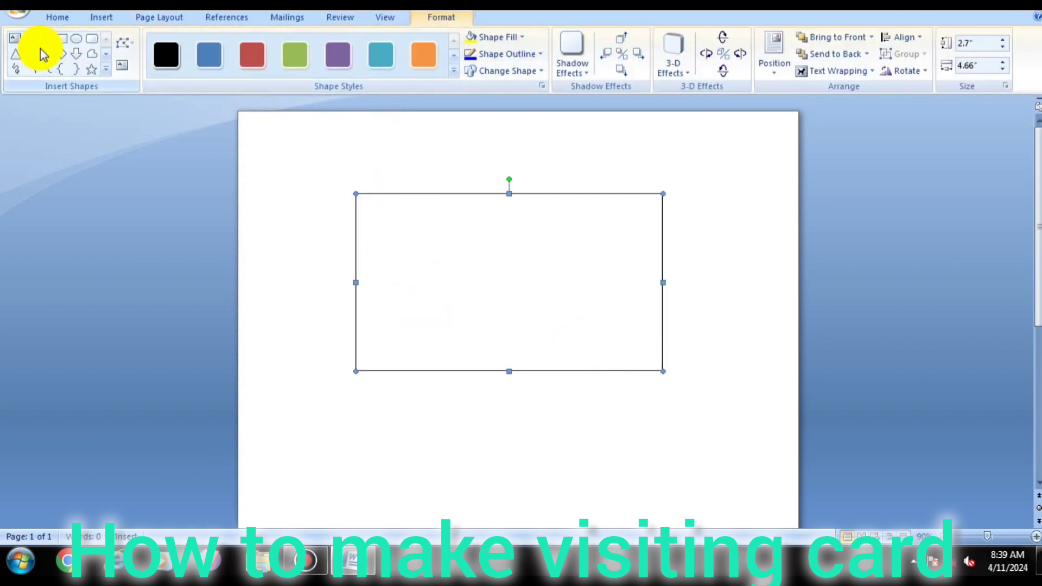
{"action": "left_click", "coordinate": [60, 38]}
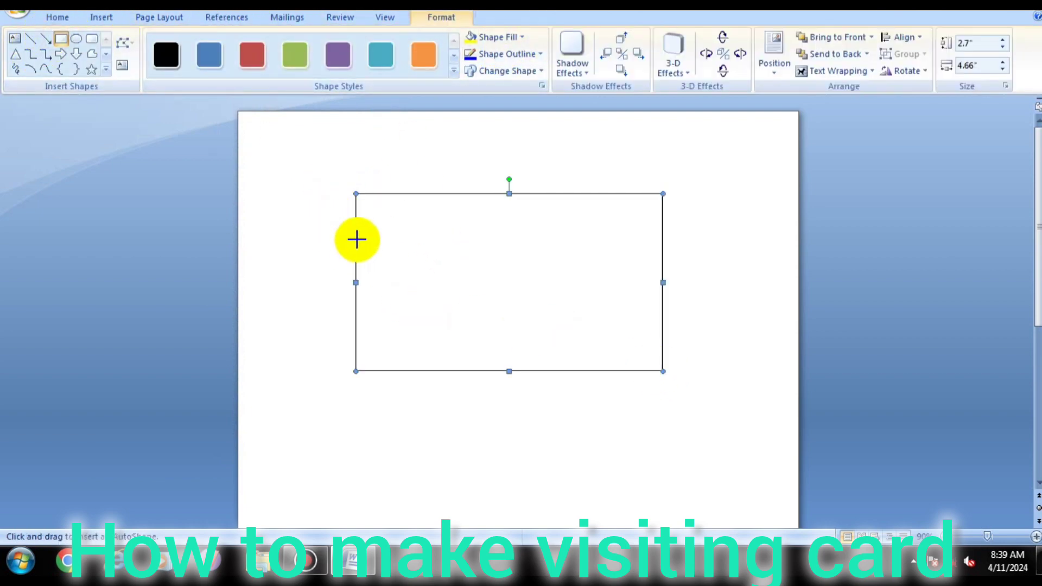
{"action": "mouse_move", "coordinate": [356, 248]}
{"action": "left_mouse_down"}
{"action": "mouse_move", "coordinate": [568, 372]}
{"action": "mouse_move", "coordinate": [551, 372]}
{"action": "left_mouse_up"}
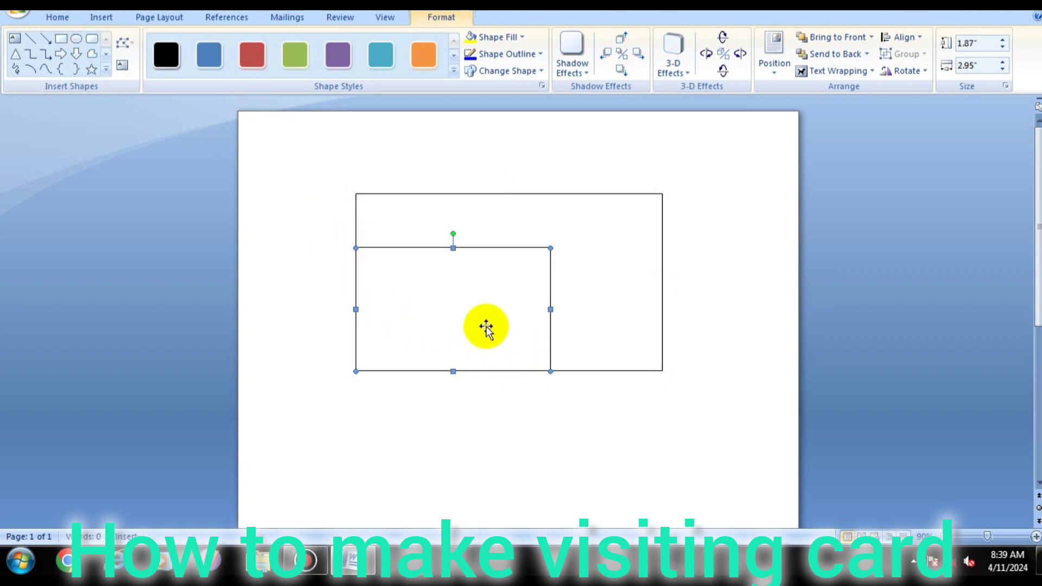
- Fill the inner rectangle black with a dark diagonal gradient
{"action": "left_click", "coordinate": [504, 37]}
{"action": "left_click", "coordinate": [483, 122]}
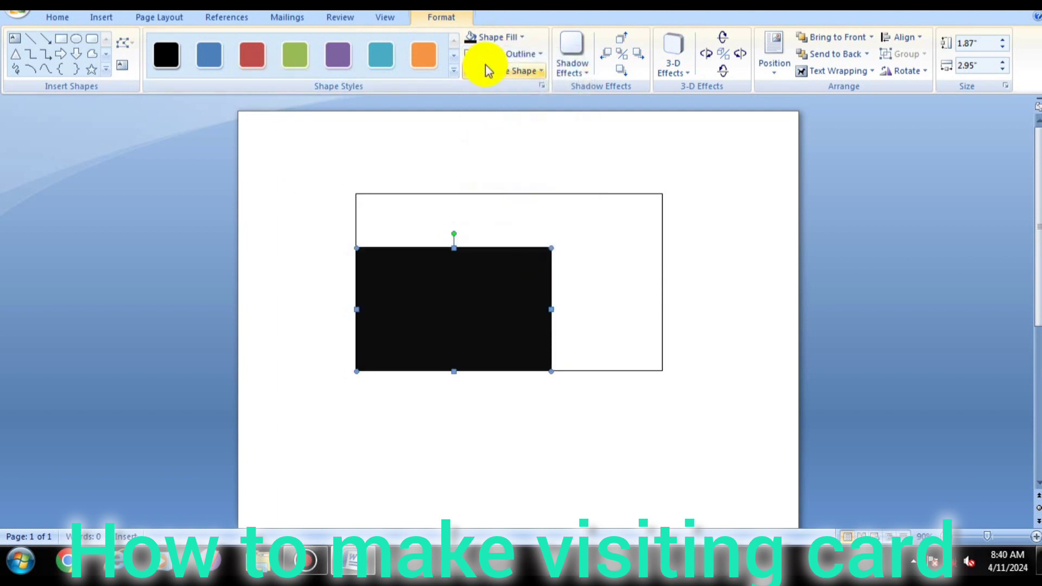
{"action": "left_click", "coordinate": [497, 37]}
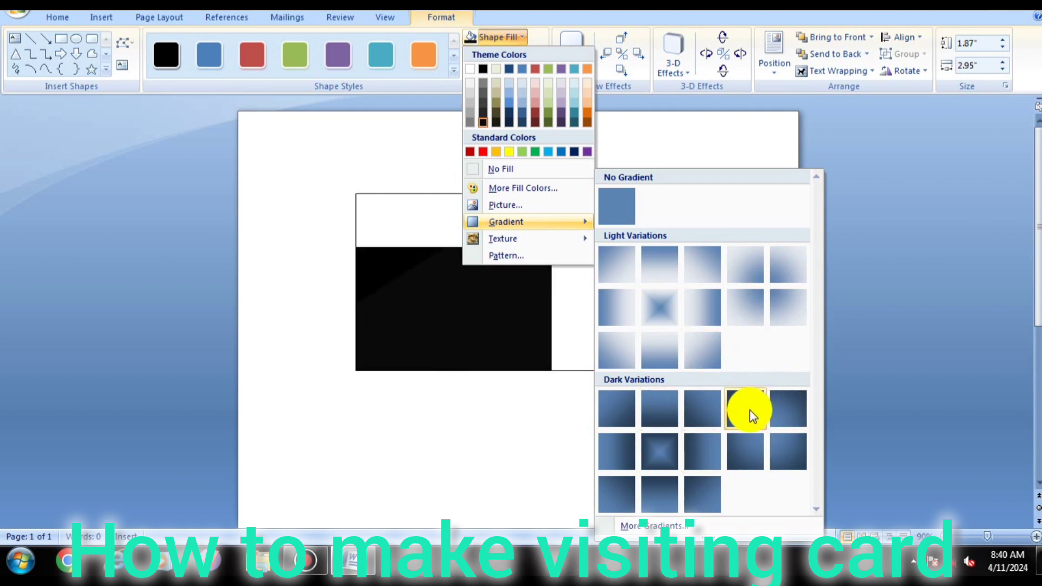
{"action": "left_click", "coordinate": [778, 410]}
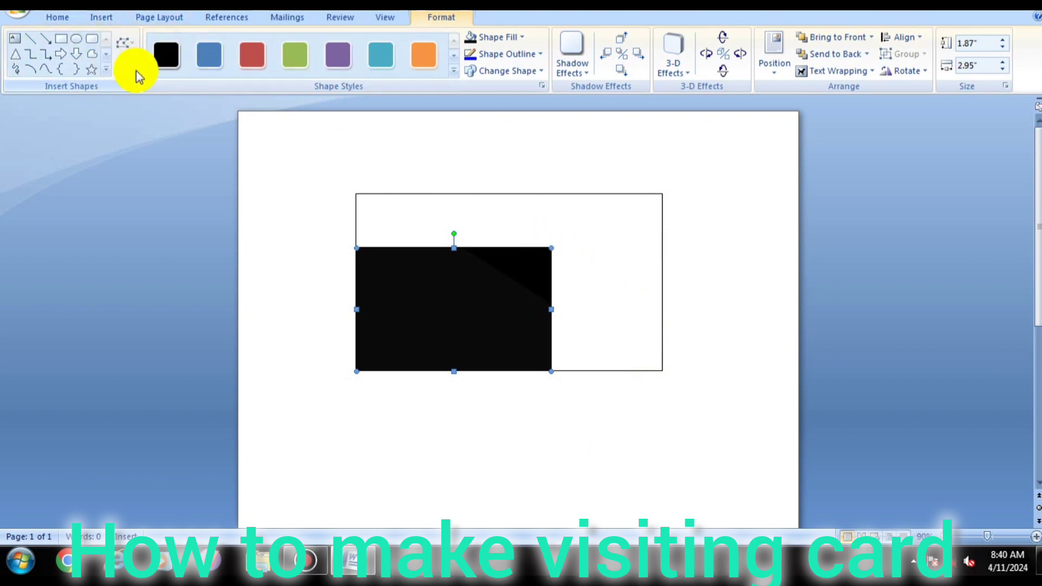
- Draw a thin parallelogram stripe along the black block's right edge and nudge it into place
{"action": "left_click", "coordinate": [106, 70]}
{"action": "left_click", "coordinate": [46, 130]}
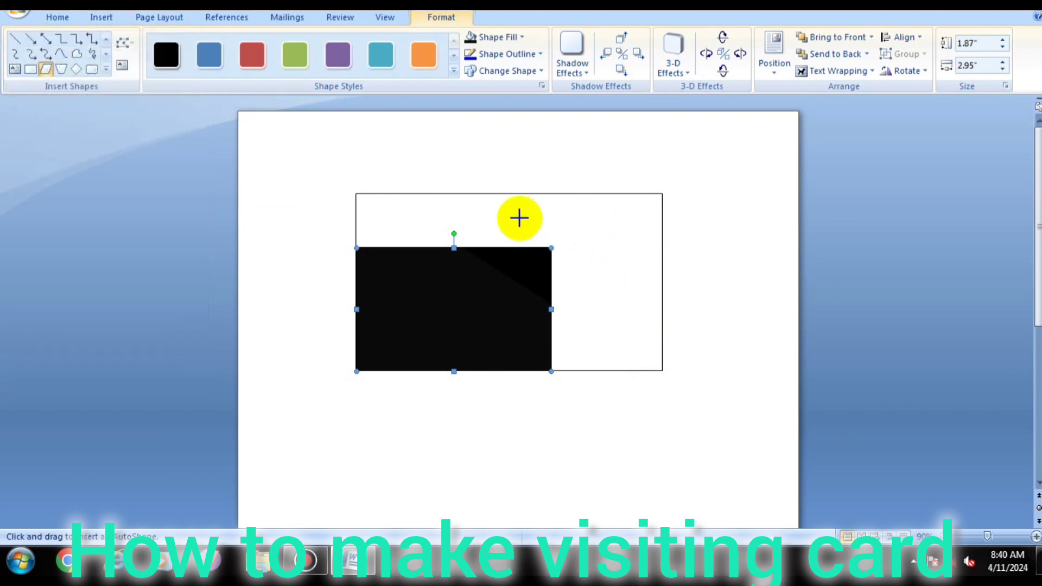
{"action": "left_click_drag", "start_coordinate": [520, 218], "coordinate": [597, 372]}
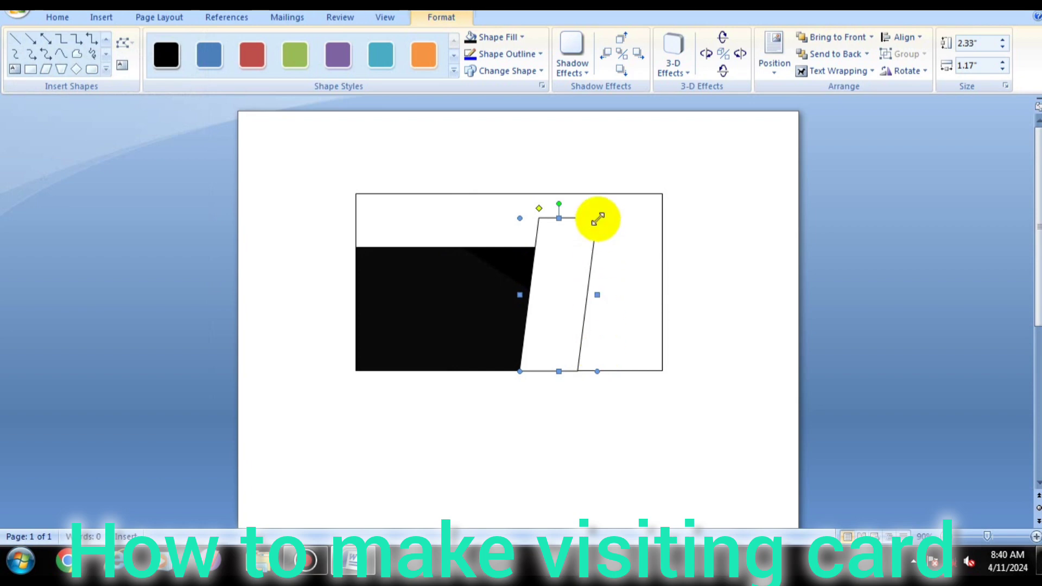
{"action": "left_click_drag", "start_coordinate": [508, 220], "coordinate": [460, 220]}
{"action": "key", "text": "Right"}
{"action": "key", "text": "Right"}
{"action": "key", "text": "Right"}
{"action": "key", "text": "Right"}
{"action": "key", "text": "Right"}
{"action": "key", "text": "Right"}
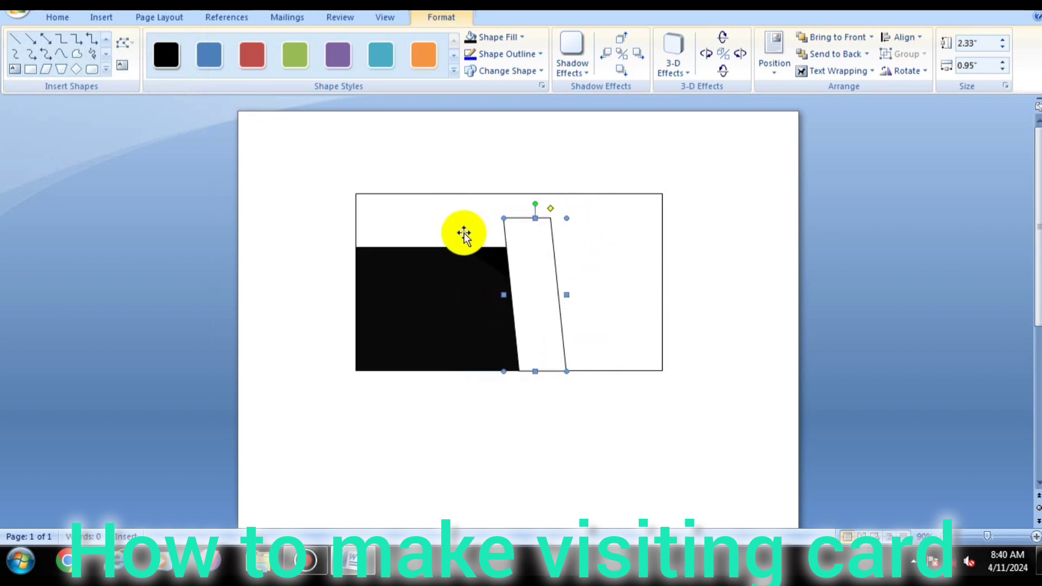
{"action": "key", "text": "Right"}
{"action": "key", "text": "Right"}
{"action": "key", "text": "Right"}
{"action": "key", "text": "Right"}
{"action": "key", "text": "Right"}
{"action": "key", "text": "Right"}
{"action": "key", "text": "Left"}
{"action": "key", "text": "Left"}
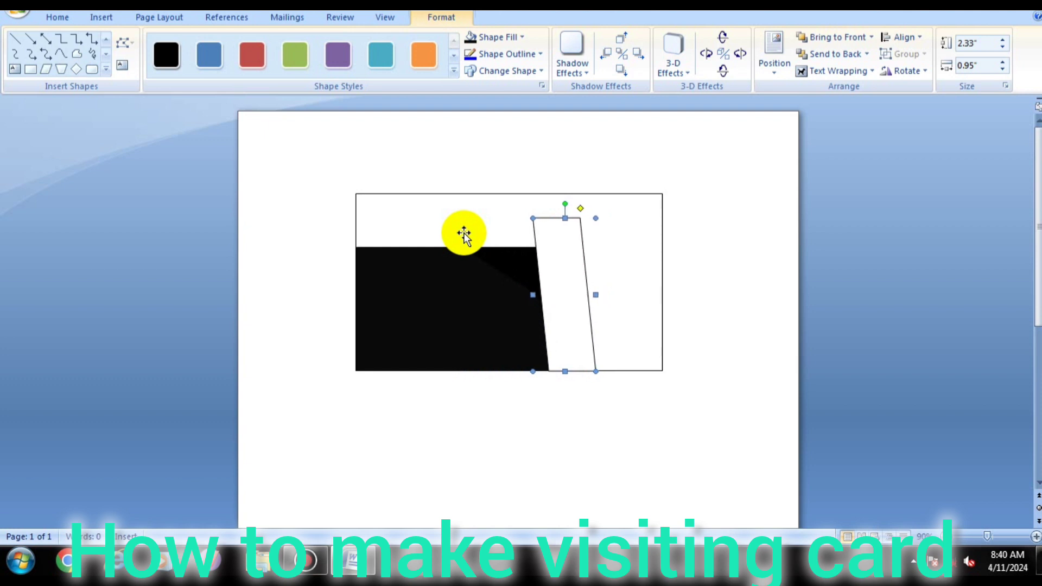
{"action": "key", "text": "Left"}
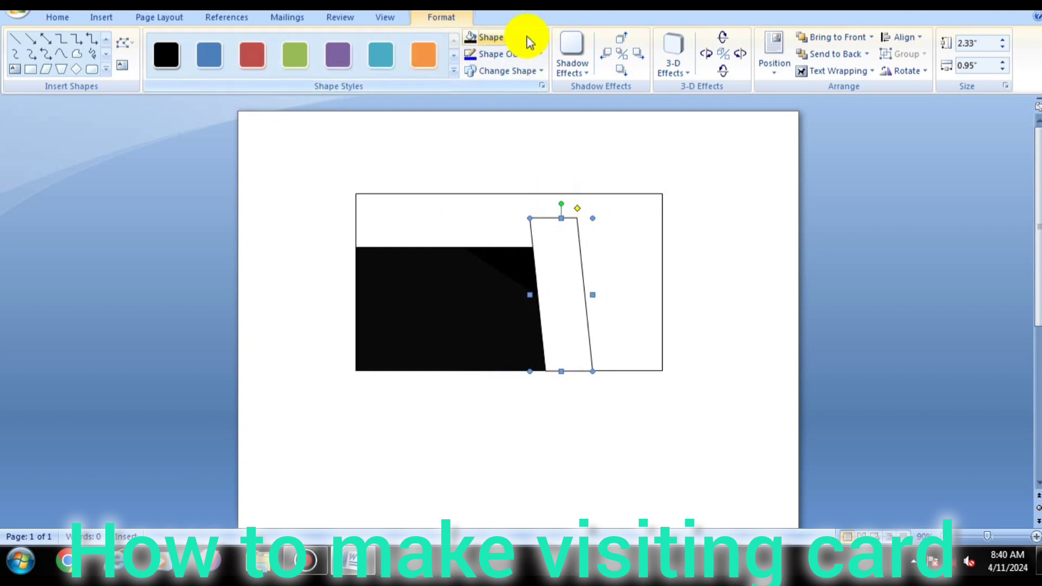
- Fill the stripe bright red and remove its outline
{"action": "left_click", "coordinate": [519, 37]}
{"action": "left_click", "coordinate": [472, 152]}
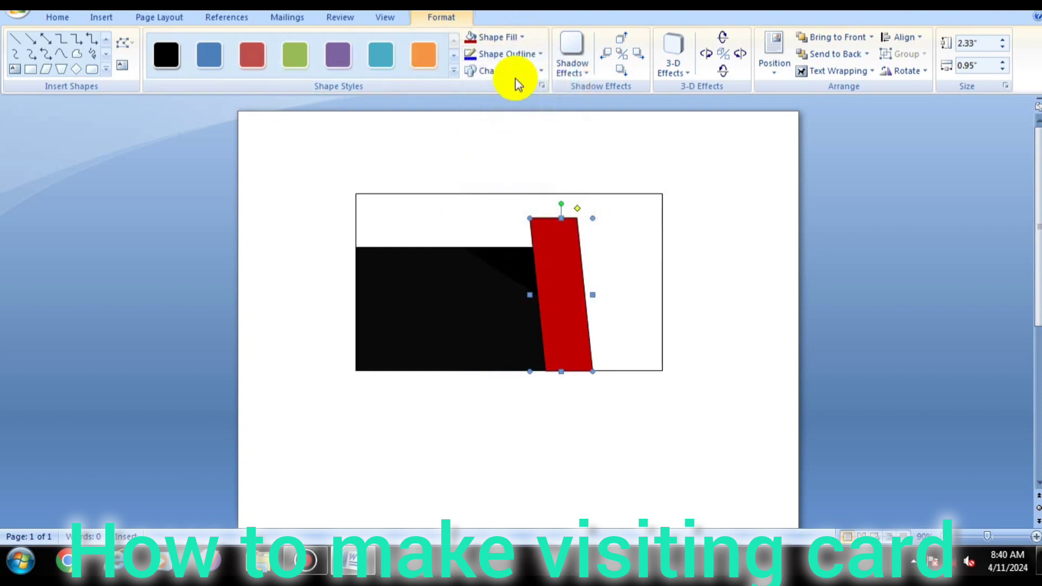
{"action": "left_click", "coordinate": [518, 37]}
{"action": "left_click", "coordinate": [483, 152]}
{"action": "left_click", "coordinate": [537, 54]}
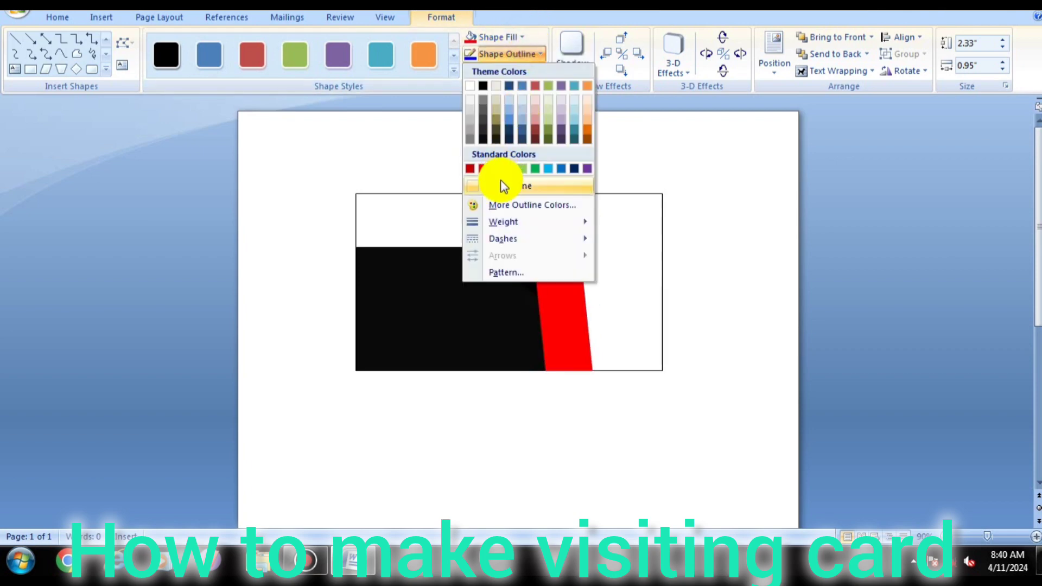
{"action": "left_click", "coordinate": [498, 179]}
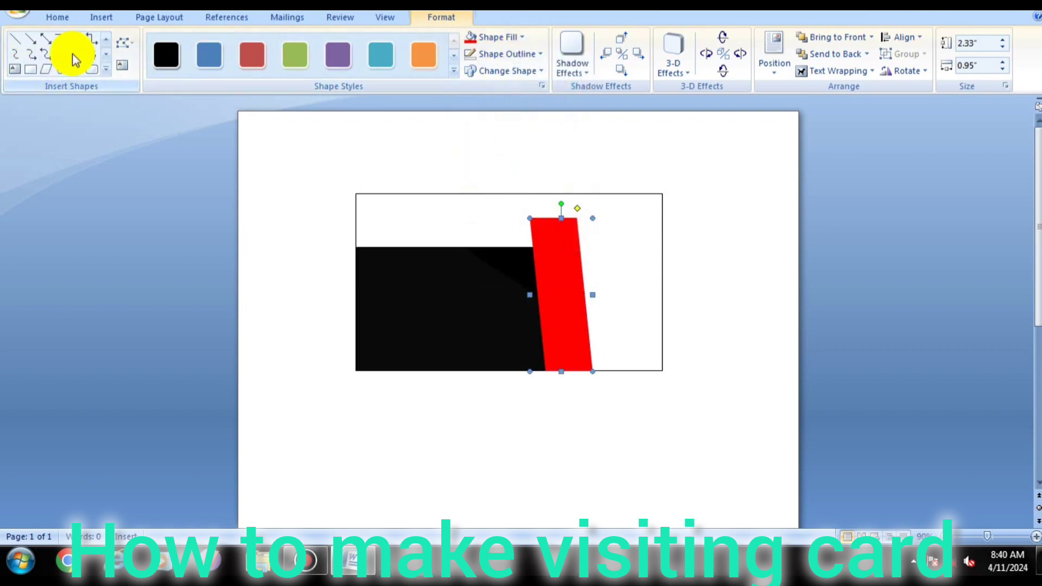
- Draw a small dark red triangle with no outline at the stripe's top-left
{"action": "left_click", "coordinate": [106, 69]}
{"action": "left_click", "coordinate": [124, 55]}
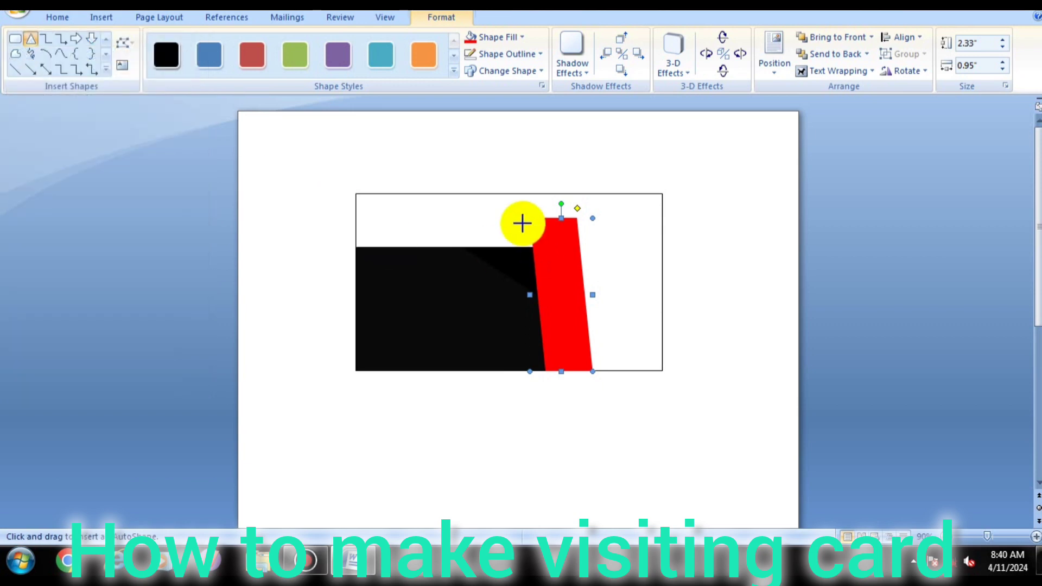
{"action": "mouse_move", "coordinate": [527, 219]}
{"action": "left_mouse_down"}
{"action": "mouse_move", "coordinate": [486, 243]}
{"action": "mouse_move", "coordinate": [499, 245]}
{"action": "left_mouse_up"}
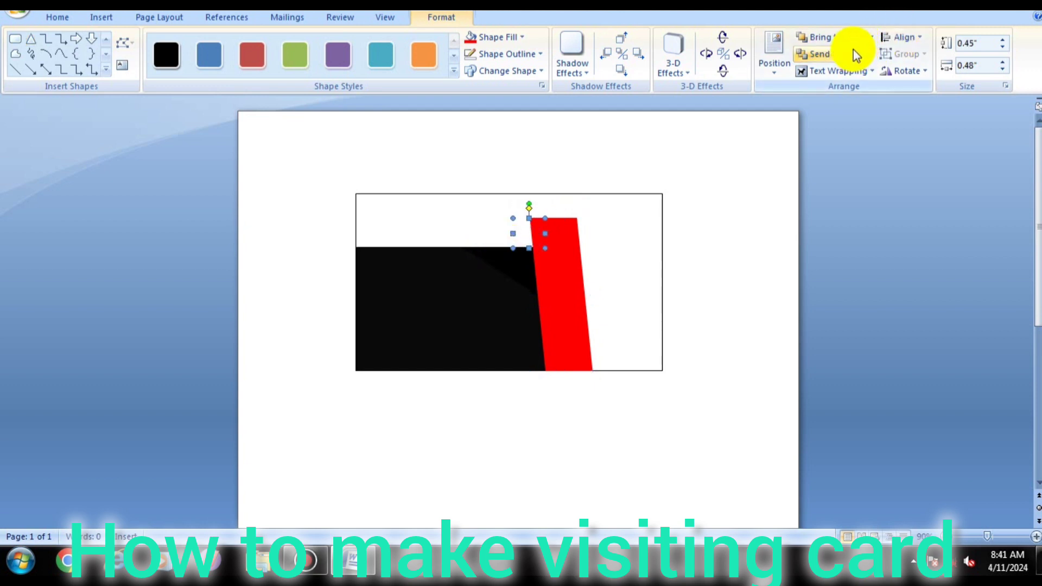
{"action": "left_click", "coordinate": [522, 36]}
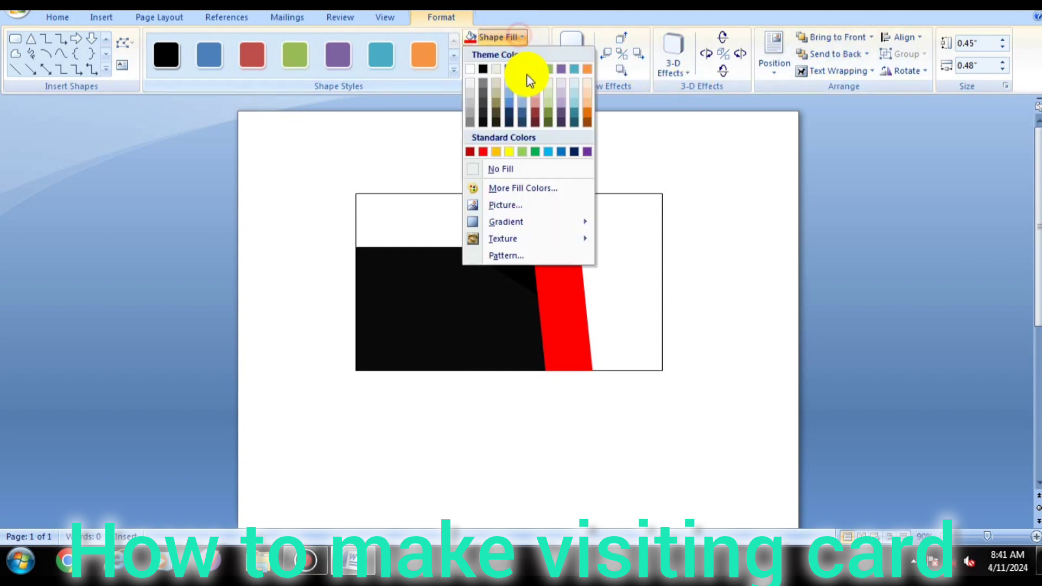
{"action": "left_click", "coordinate": [471, 149]}
{"action": "left_click", "coordinate": [540, 53]}
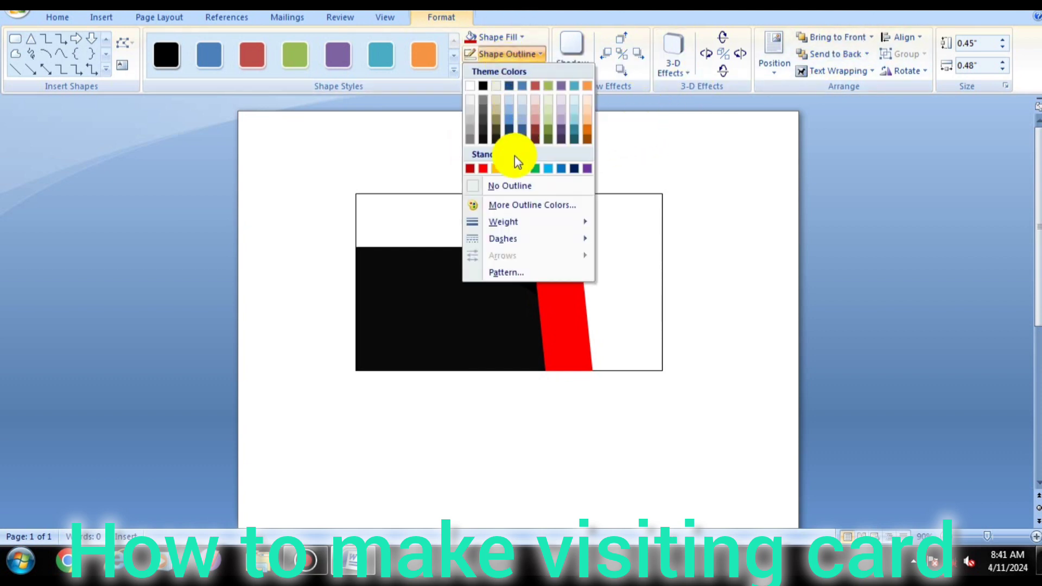
{"action": "left_click", "coordinate": [514, 186]}
- Send the triangle to the back and one layer backward so it sits behind the stripe
{"action": "left_click", "coordinate": [857, 54]}
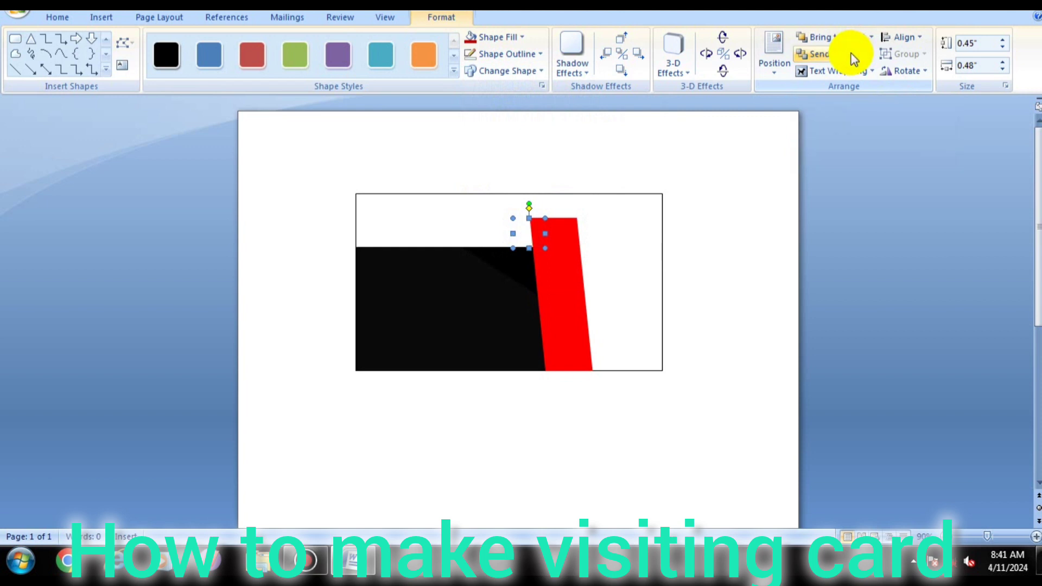
{"action": "left_click", "coordinate": [556, 246]}
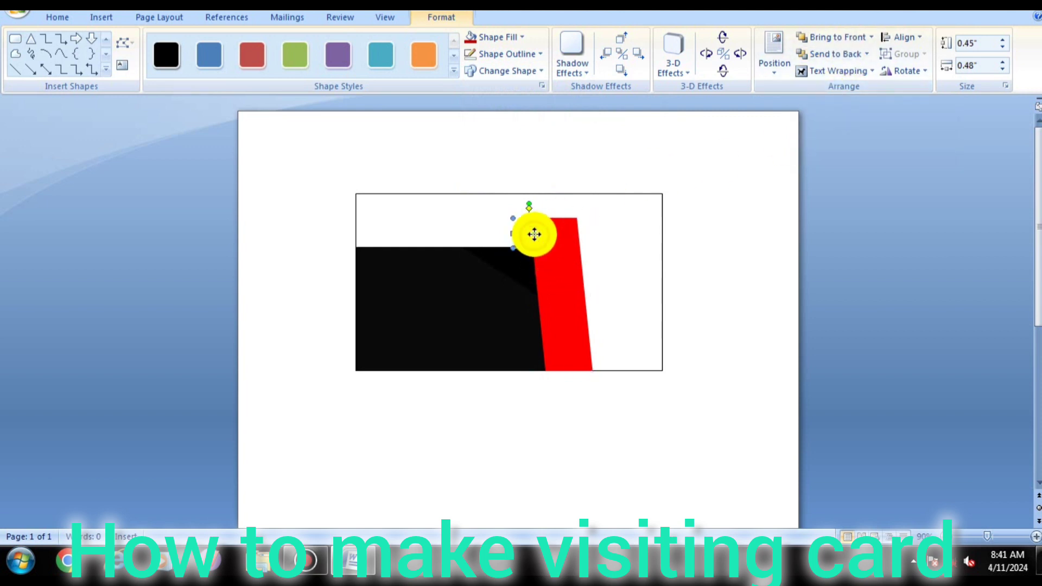
{"action": "left_click", "coordinate": [867, 54]}
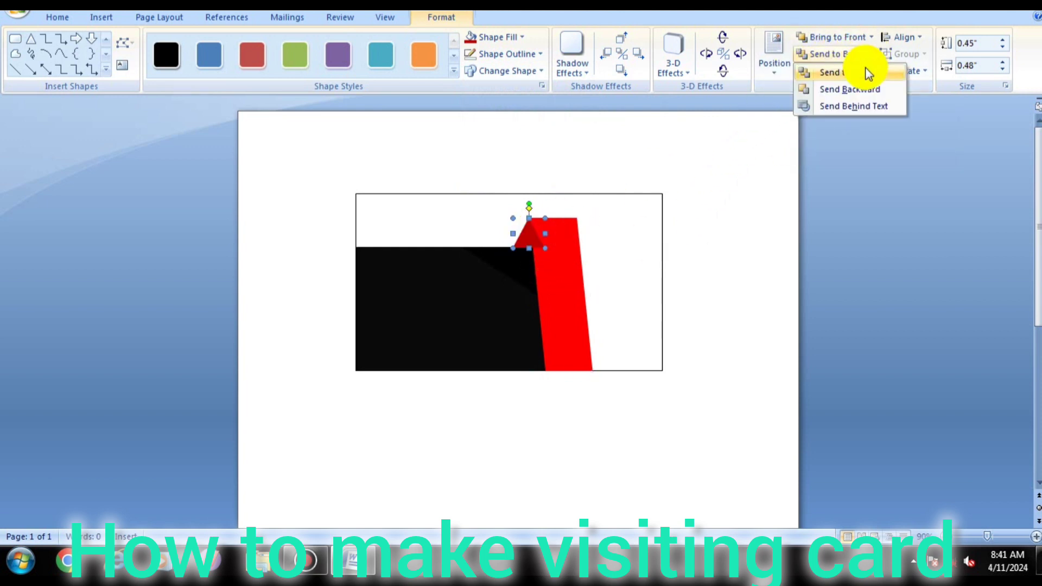
{"action": "left_click", "coordinate": [869, 72]}
{"action": "left_click", "coordinate": [867, 55]}
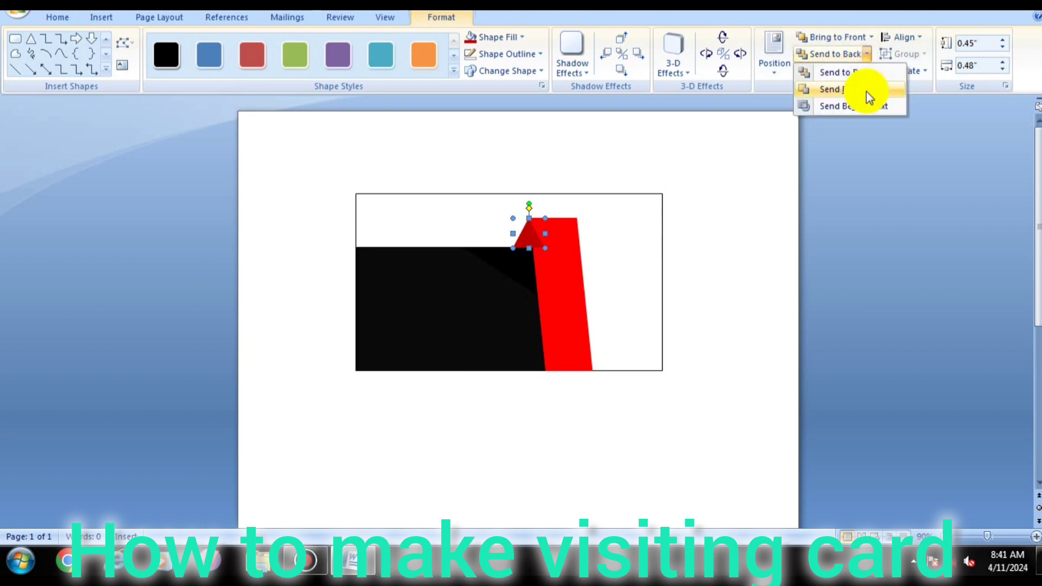
{"action": "left_click", "coordinate": [868, 93]}
{"action": "left_click", "coordinate": [725, 182]}
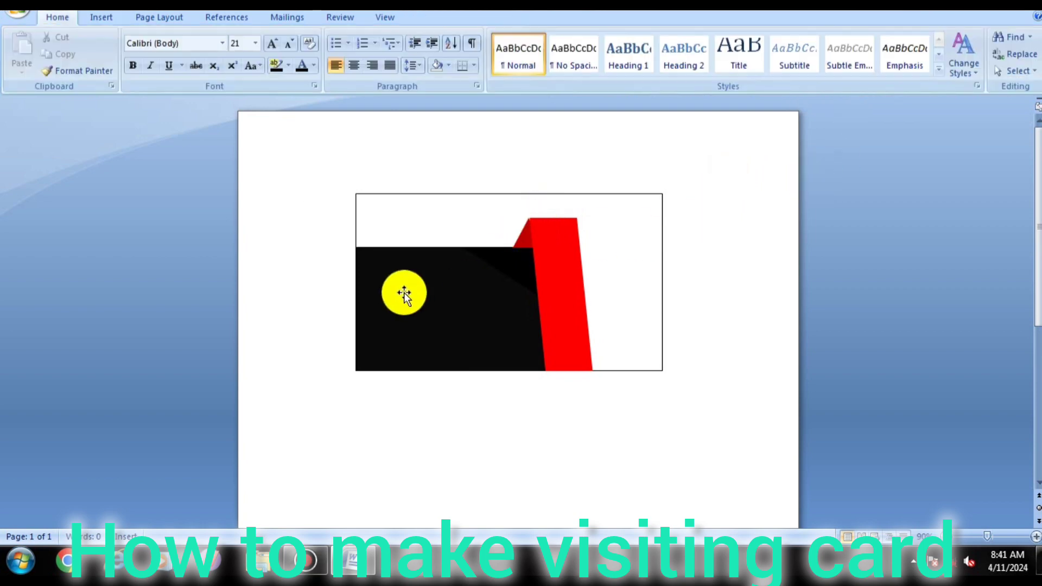
{"action": "left_click", "coordinate": [404, 292]}
{"action": "left_click", "coordinate": [609, 431]}
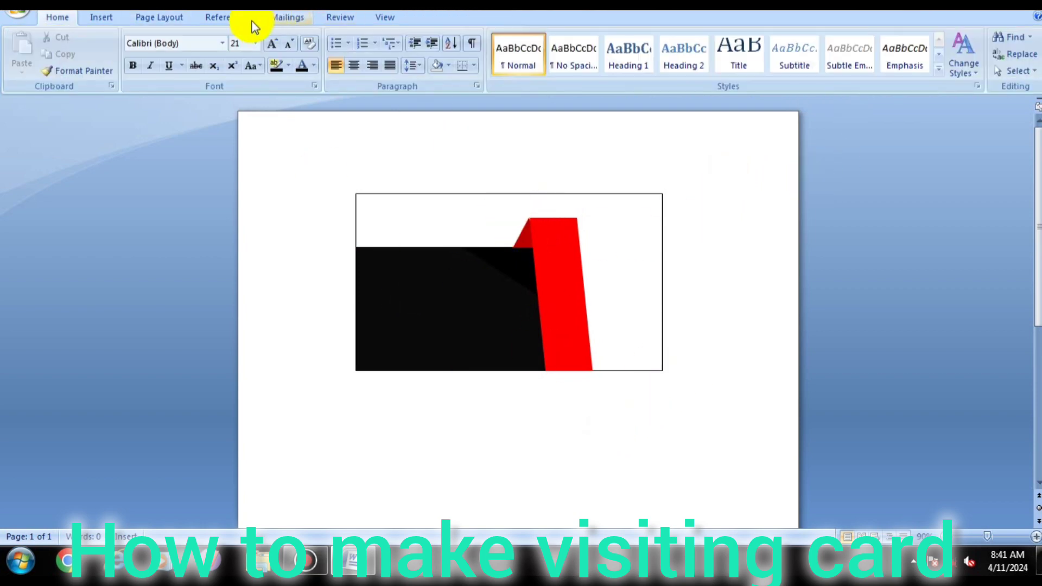
- Pick the Draw Text Box option from the Insert ribbon
{"action": "left_click", "coordinate": [104, 19]}
{"action": "left_click", "coordinate": [232, 57]}
{"action": "left_click", "coordinate": [233, 104]}
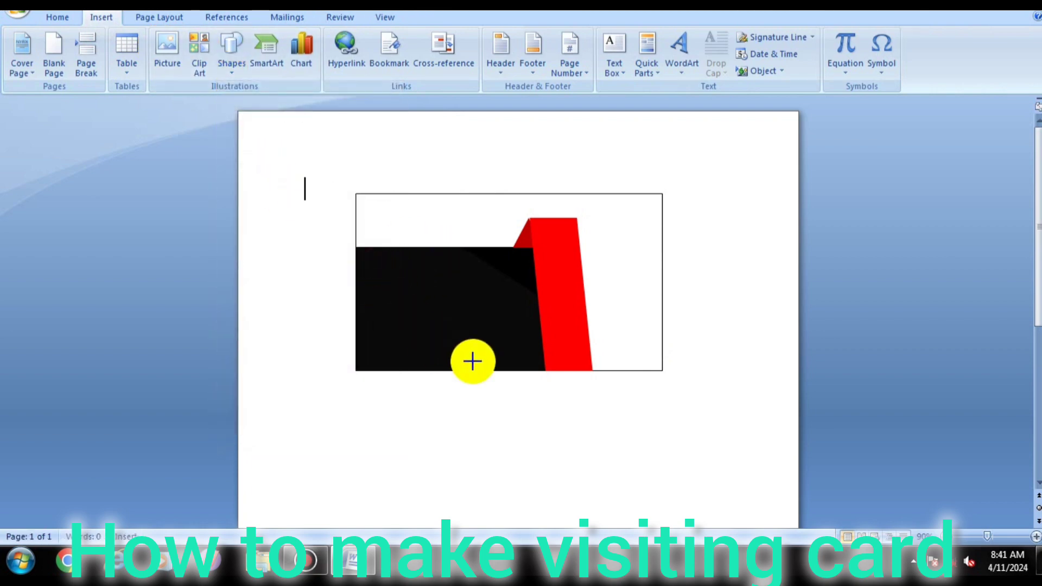
- Draw a text box over the black block and type 'SS', 'Computer', 'center' on three centered lines
{"action": "left_click_drag", "start_coordinate": [369, 262], "coordinate": [549, 398]}
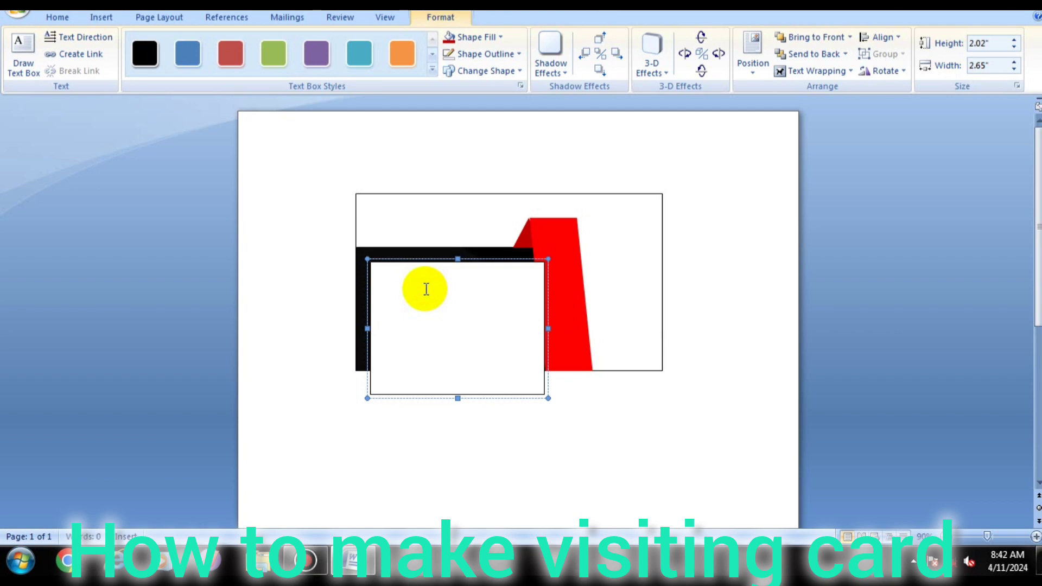
{"action": "type", "text": "SS computer center"}
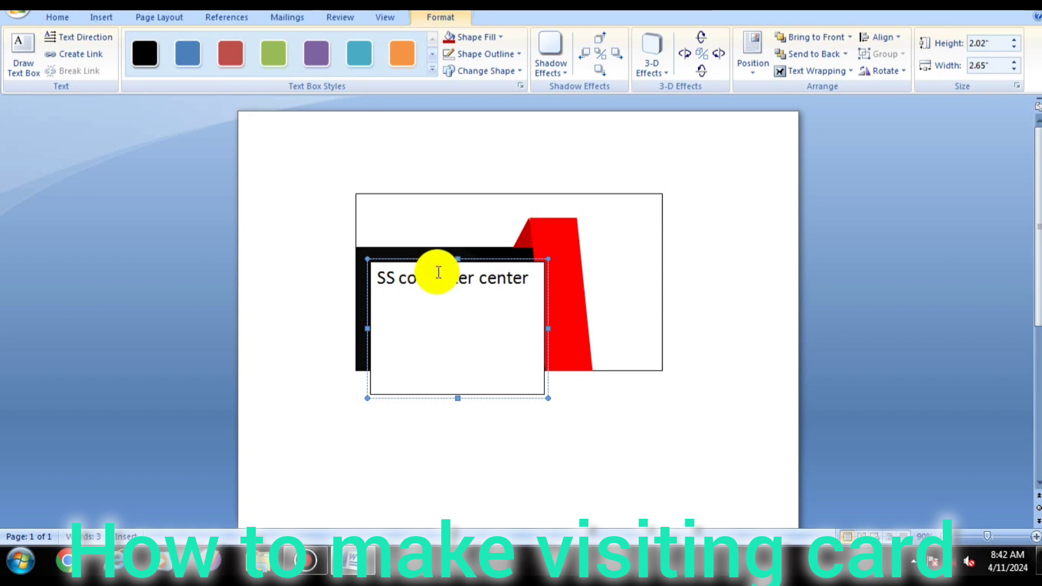
{"action": "left_click", "coordinate": [395, 278]}
{"action": "key", "text": "Return"}
{"action": "key", "text": "Return"}
{"action": "left_click", "coordinate": [455, 318]}
{"action": "key", "text": "Return"}
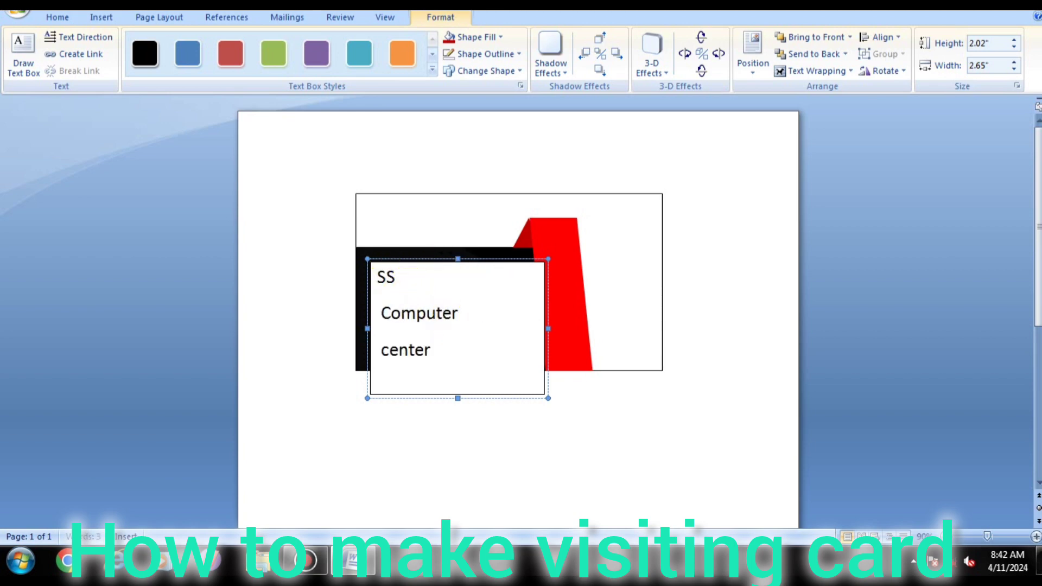
{"action": "left_click_drag", "start_coordinate": [454, 350], "coordinate": [371, 269]}
{"action": "key", "text": "ctrl+e"}
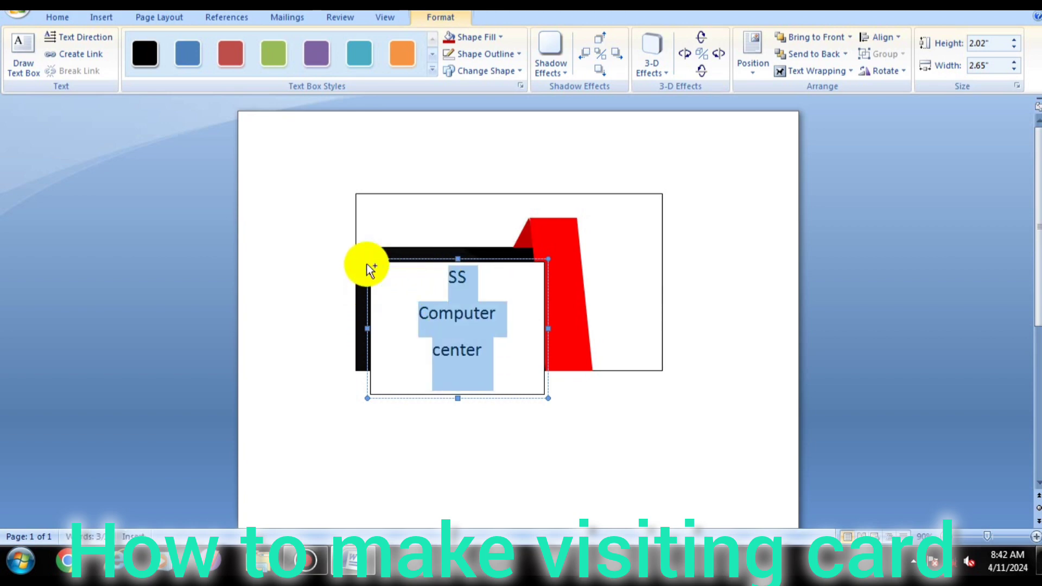
- Set the text box lettering to the Forte font in white
{"action": "left_click", "coordinate": [83, 17]}
{"action": "left_click", "coordinate": [222, 43]}
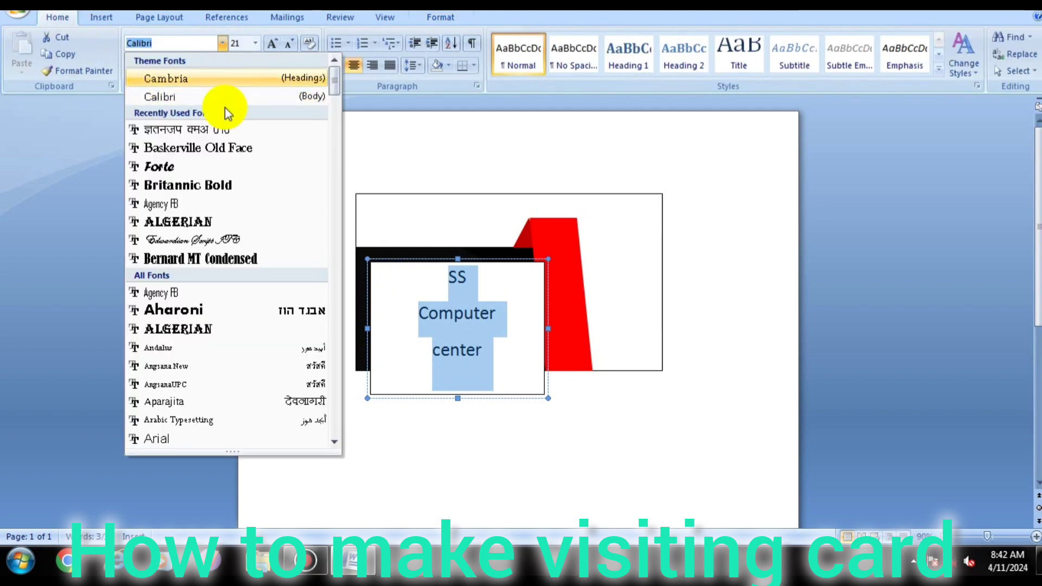
{"action": "left_click", "coordinate": [225, 168]}
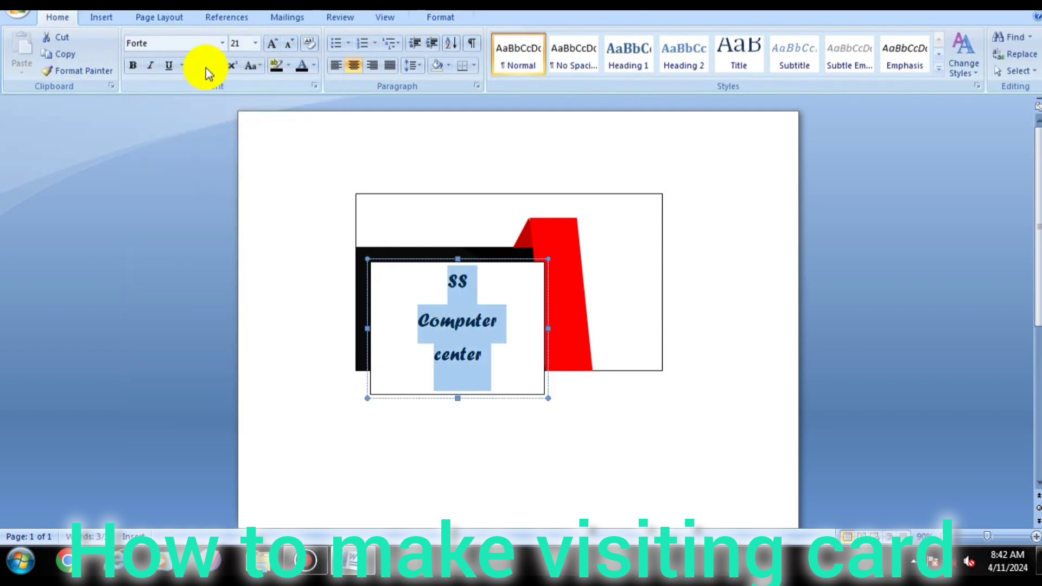
{"action": "left_click", "coordinate": [313, 65]}
{"action": "left_click", "coordinate": [302, 118]}
- Set the company-name text box's fill to No Fill
{"action": "left_click", "coordinate": [520, 263]}
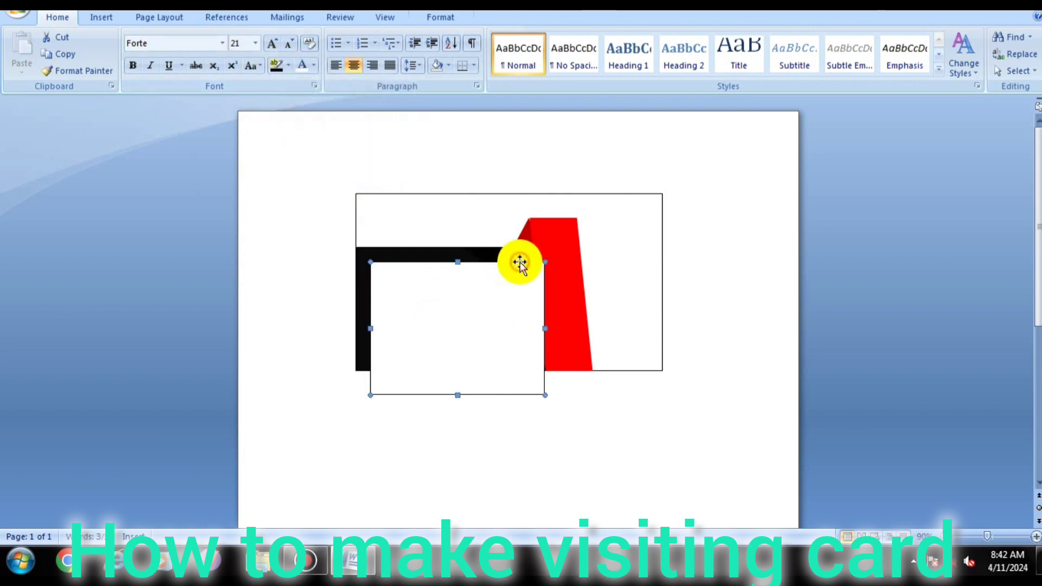
{"action": "left_click", "coordinate": [441, 17]}
{"action": "left_click", "coordinate": [496, 38]}
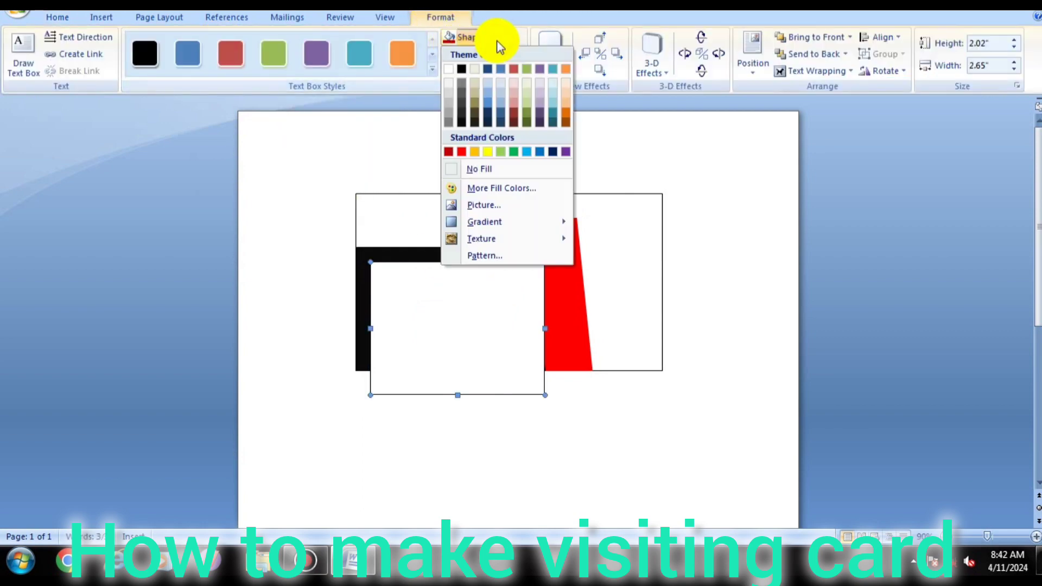
{"action": "left_click", "coordinate": [477, 174]}
- Give the company-name text 1.0 line spacing and nudge the box slightly
{"action": "left_click_drag", "start_coordinate": [478, 382], "coordinate": [431, 262]}
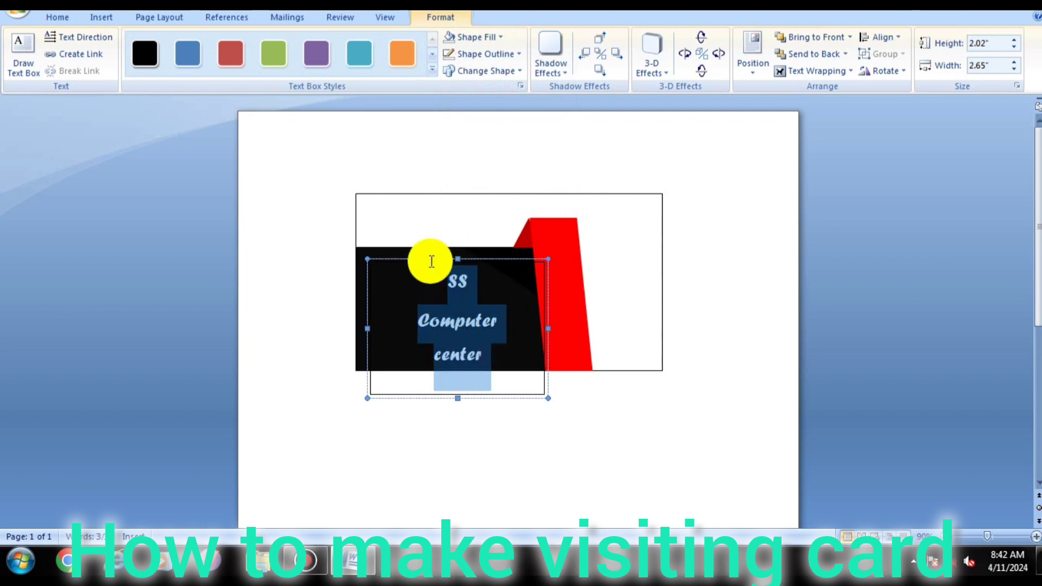
{"action": "left_click", "coordinate": [57, 17]}
{"action": "left_click", "coordinate": [348, 44]}
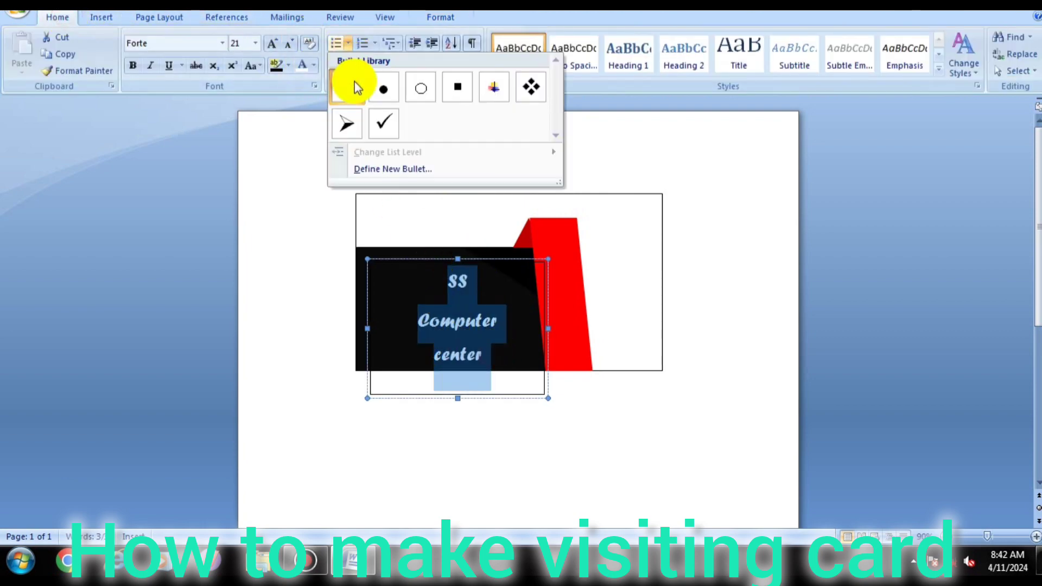
{"action": "left_click", "coordinate": [375, 43]}
{"action": "left_click", "coordinate": [286, 142]}
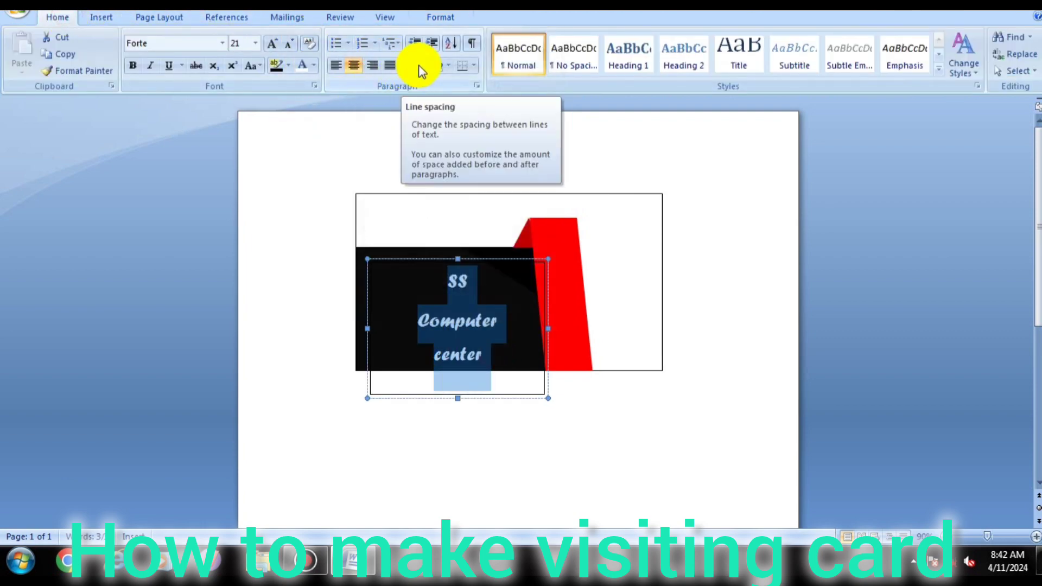
{"action": "left_click", "coordinate": [421, 69]}
{"action": "left_click", "coordinate": [429, 103]}
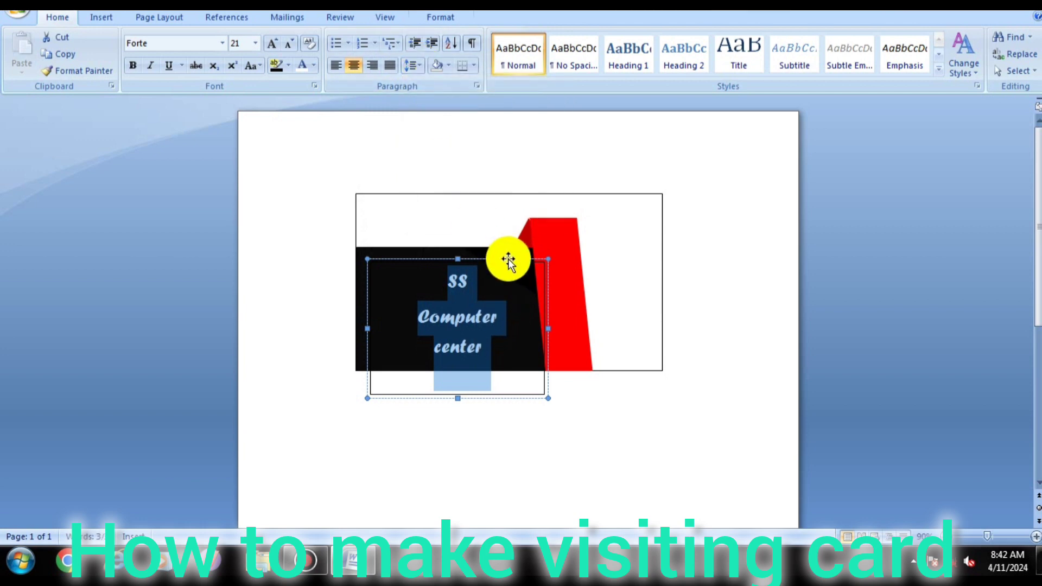
{"action": "left_click_drag", "start_coordinate": [508, 260], "coordinate": [508, 266]}
- Remove the company-name text box's outline
{"action": "left_click", "coordinate": [488, 298]}
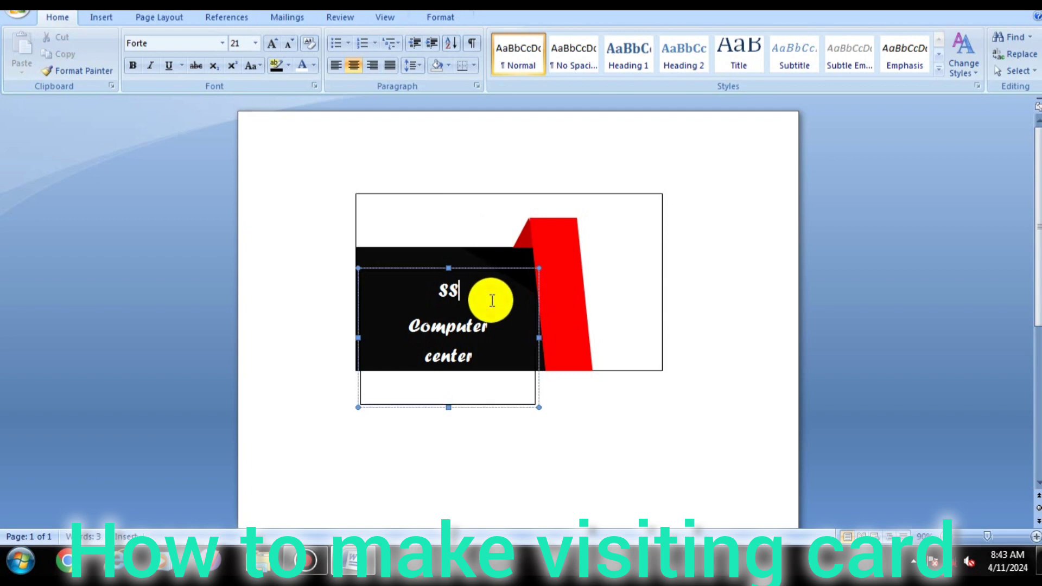
{"action": "left_click", "coordinate": [610, 245]}
{"action": "left_click", "coordinate": [471, 404]}
{"action": "left_click", "coordinate": [441, 17]}
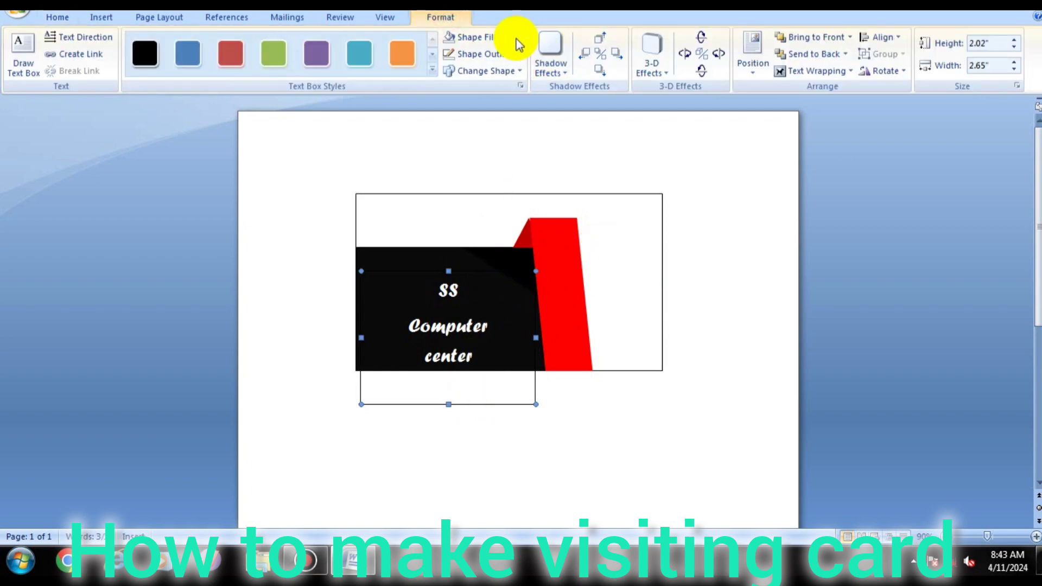
{"action": "left_click", "coordinate": [489, 37]}
{"action": "left_click", "coordinate": [484, 54]}
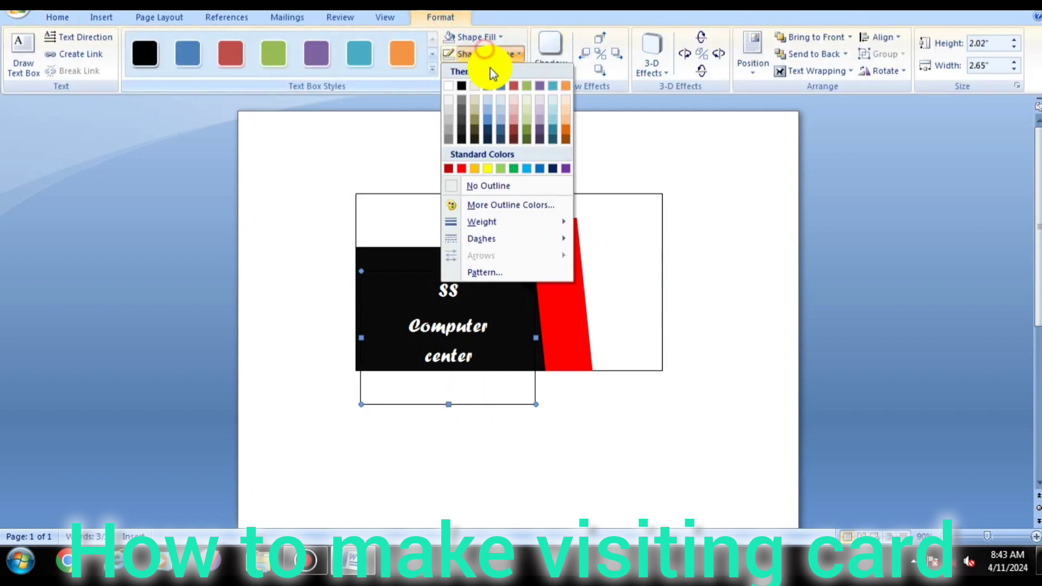
{"action": "left_click", "coordinate": [495, 186]}
{"action": "left_click", "coordinate": [552, 419]}
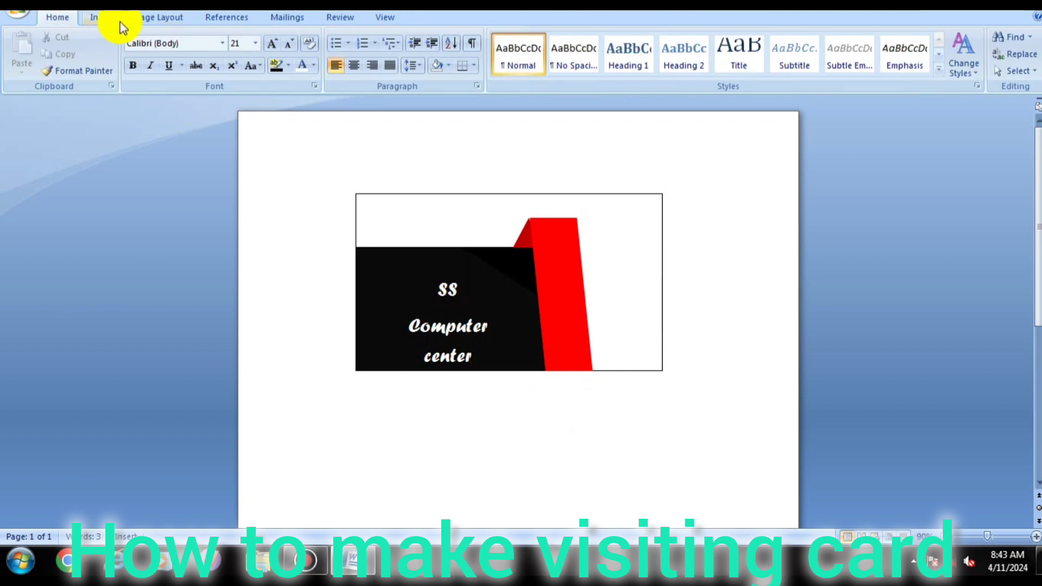
{"action": "left_click", "coordinate": [100, 17]}
- Draw a curved freeform scribble just above the SS text
{"action": "left_click", "coordinate": [233, 65]}
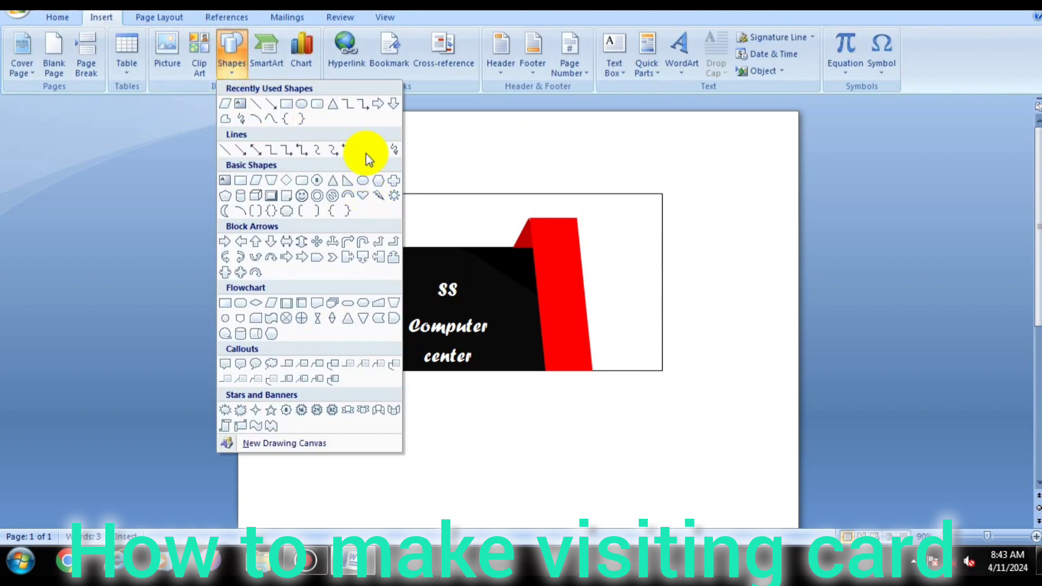
{"action": "left_click", "coordinate": [365, 151]}
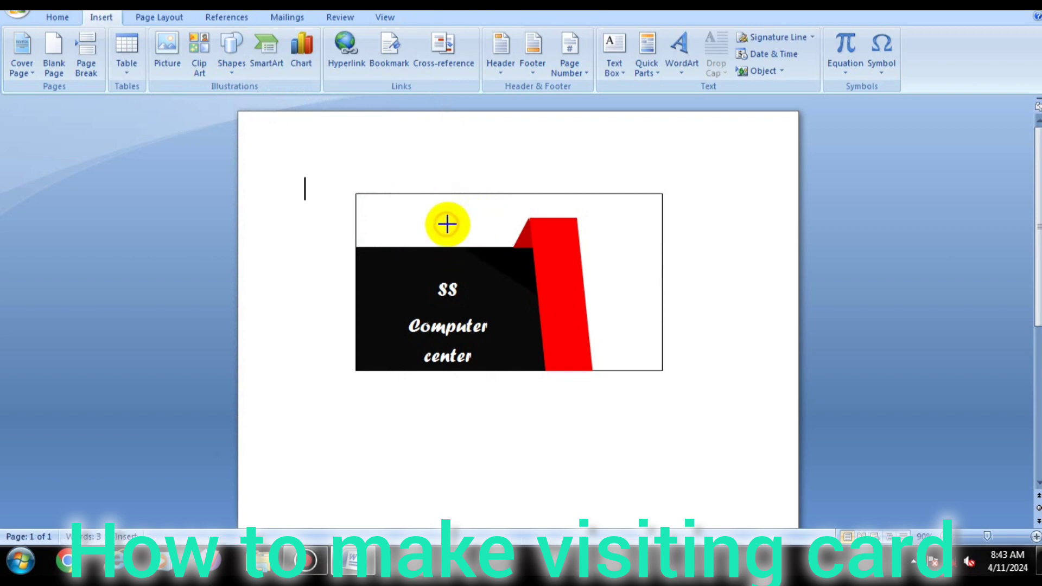
{"action": "left_click_drag", "start_coordinate": [447, 224], "coordinate": [435, 227]}
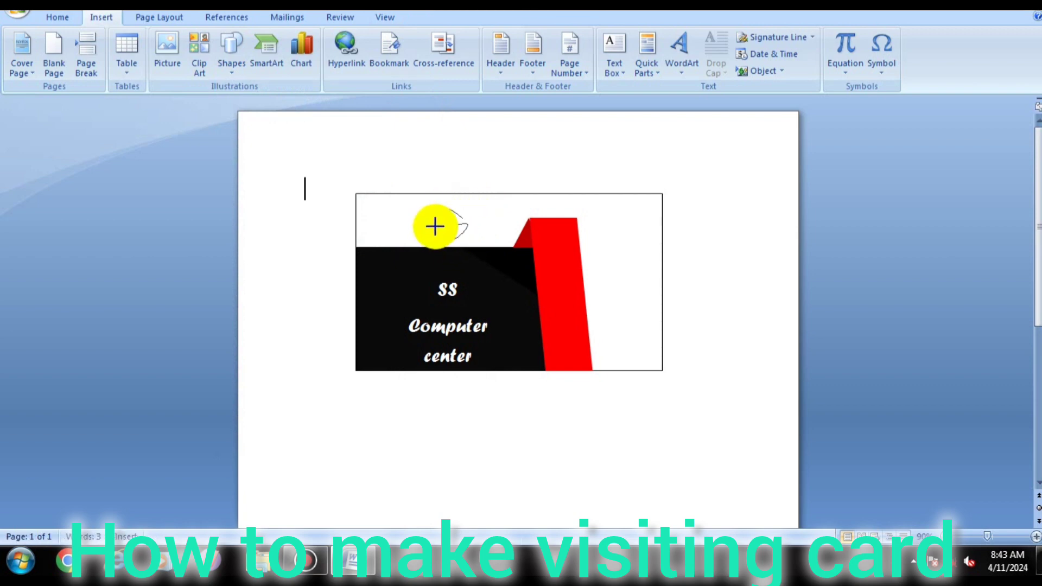
{"action": "mouse_move", "coordinate": [435, 227]}
{"action": "left_mouse_down"}
{"action": "mouse_move", "coordinate": [452, 239]}
{"action": "mouse_move", "coordinate": [454, 273]}
{"action": "left_mouse_up"}
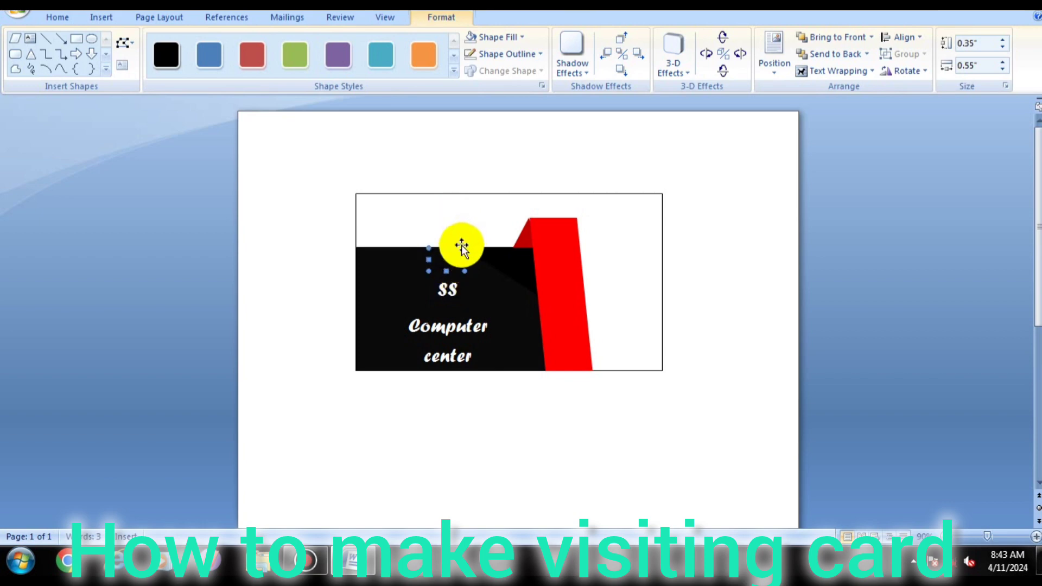
- Give the scribble a red outline at 2¼ pt weight
{"action": "left_click", "coordinate": [537, 54]}
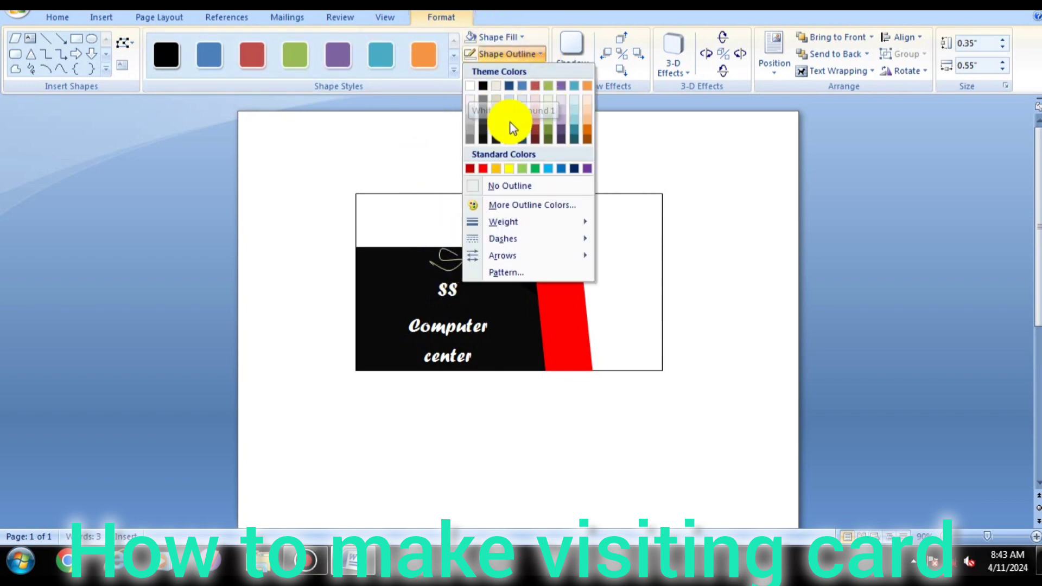
{"action": "left_click", "coordinate": [482, 173]}
{"action": "left_click", "coordinate": [538, 54]}
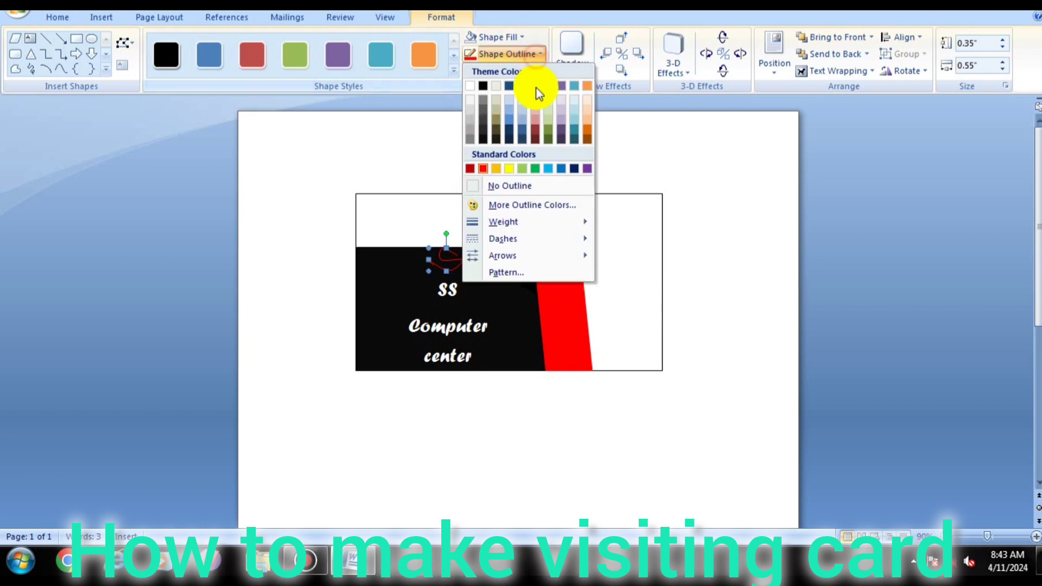
{"action": "left_click", "coordinate": [666, 306]}
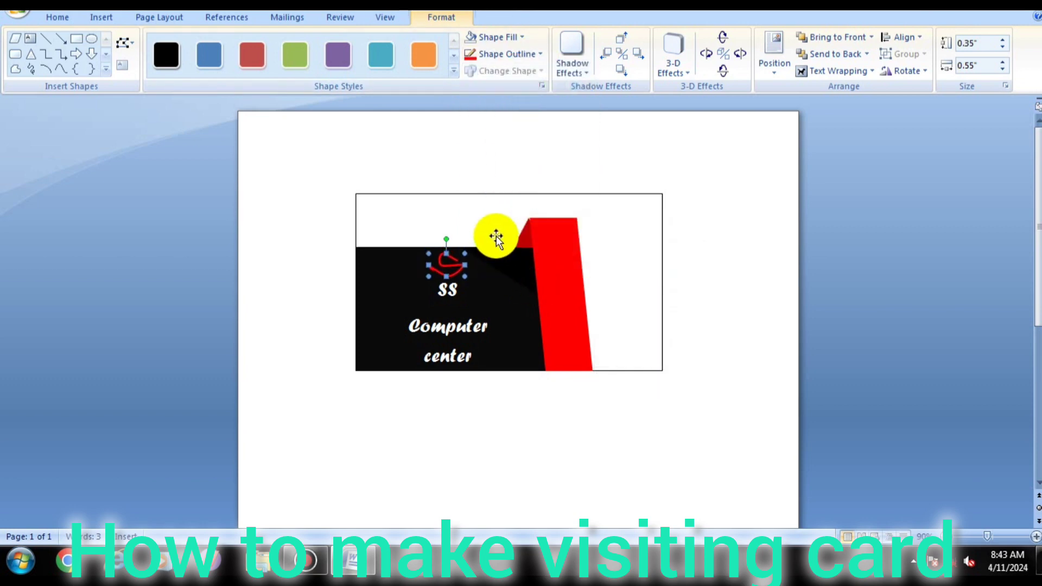
{"action": "left_click", "coordinate": [480, 214]}
- Draw an oval over the red scribble with No Fill and a thick white outline
{"action": "left_click", "coordinate": [91, 38]}
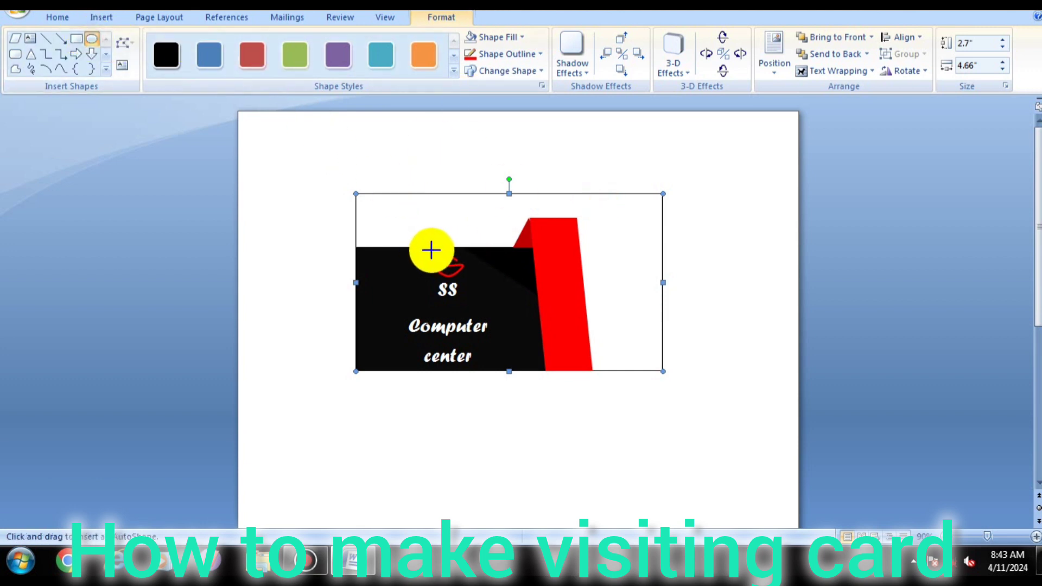
{"action": "left_click_drag", "start_coordinate": [432, 249], "coordinate": [472, 283]}
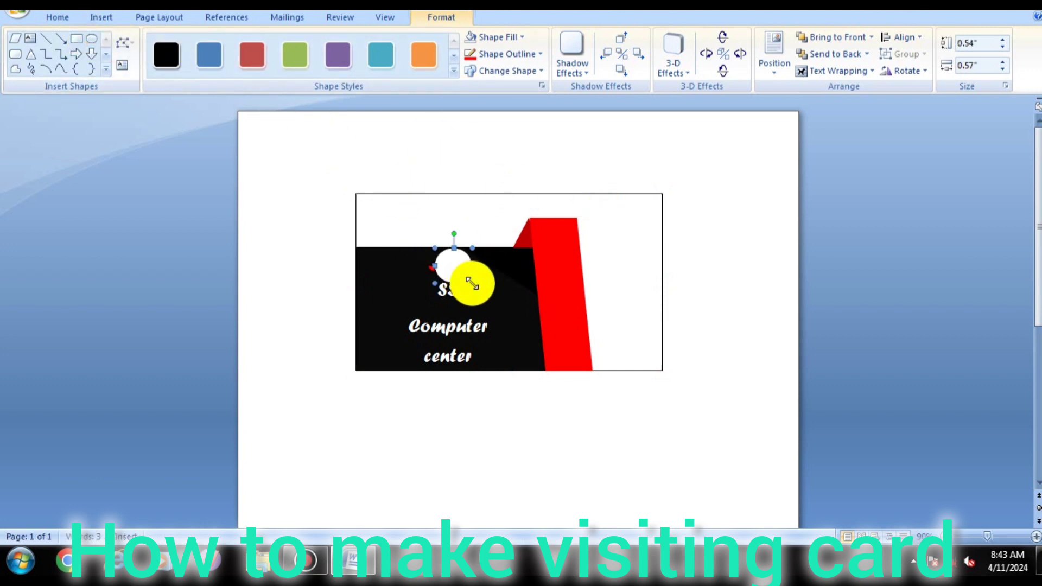
{"action": "left_click", "coordinate": [505, 37]}
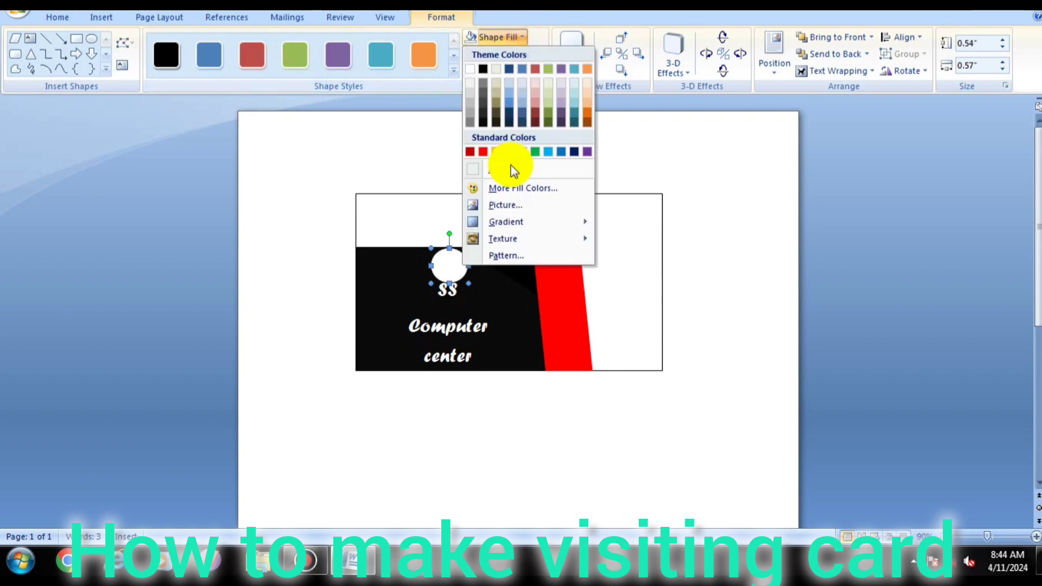
{"action": "left_click", "coordinate": [512, 167]}
{"action": "left_click", "coordinate": [522, 54]}
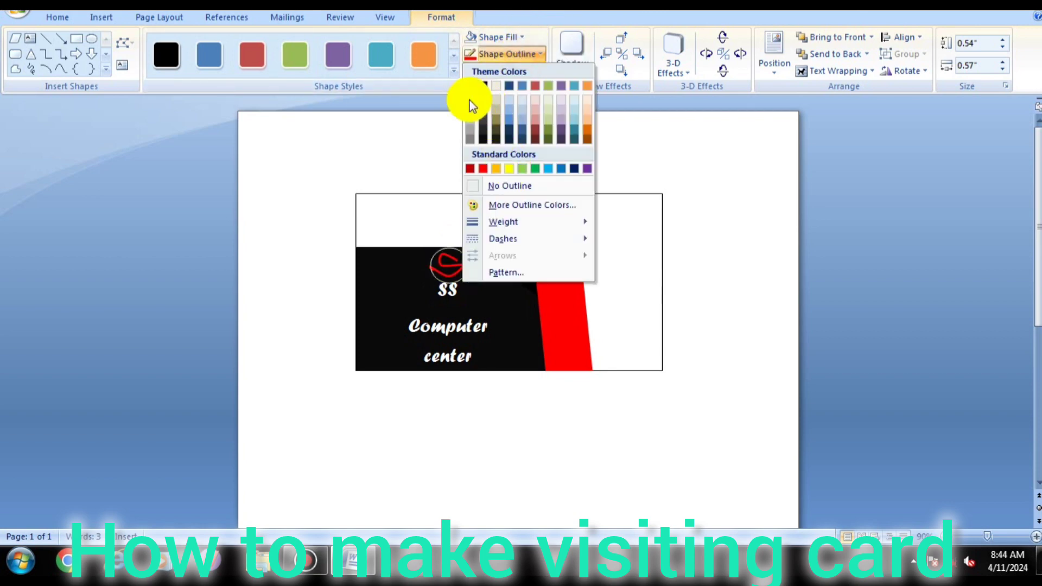
{"action": "left_click", "coordinate": [470, 86]}
{"action": "left_click", "coordinate": [541, 54]}
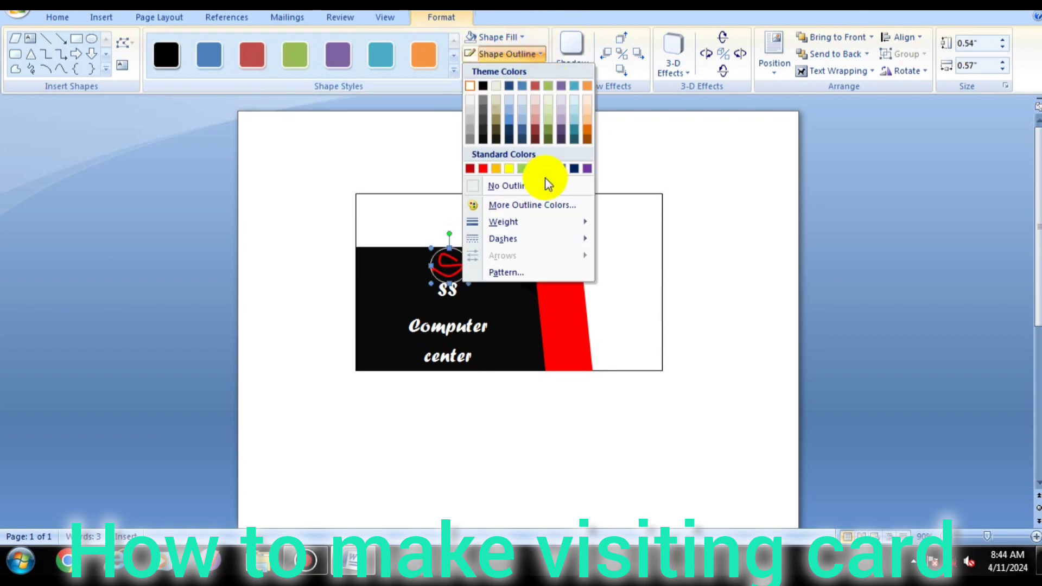
{"action": "left_click", "coordinate": [645, 305]}
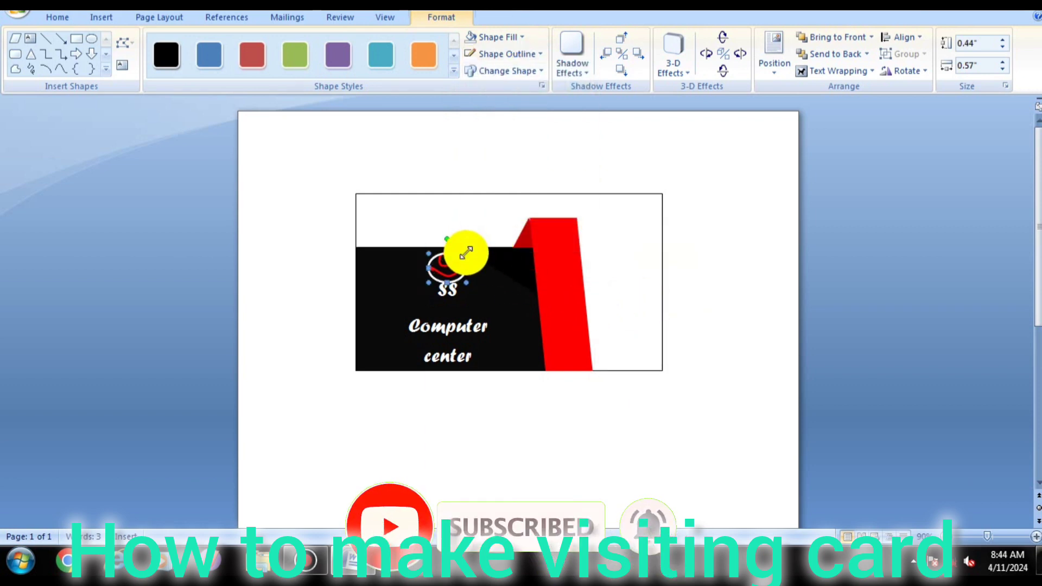
- Draw a text box right of the red stripe, type the contact's name, address, mobile and e-mail, and resize it
{"action": "left_click", "coordinate": [470, 229]}
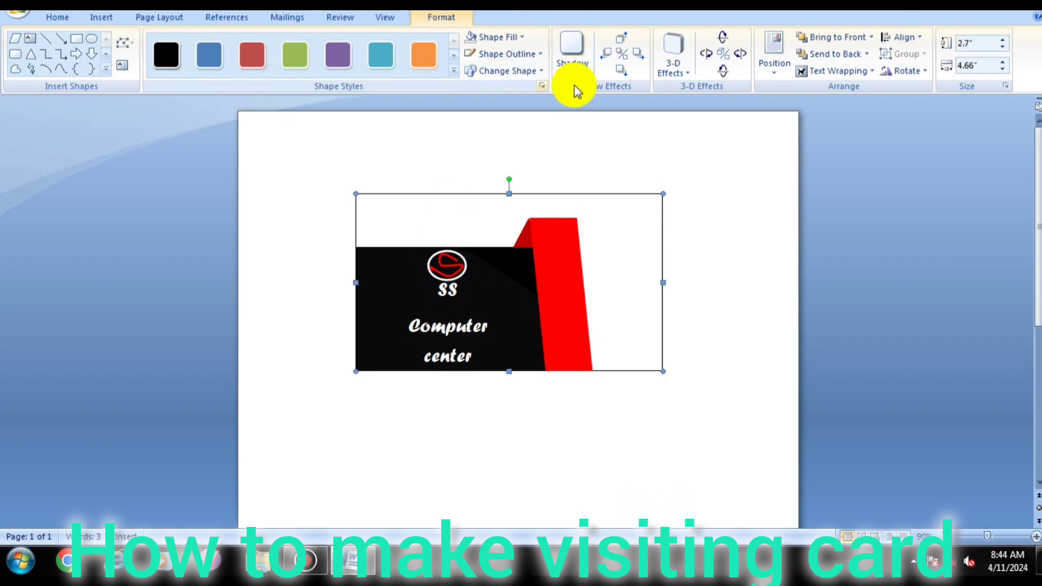
{"action": "left_click", "coordinate": [31, 38]}
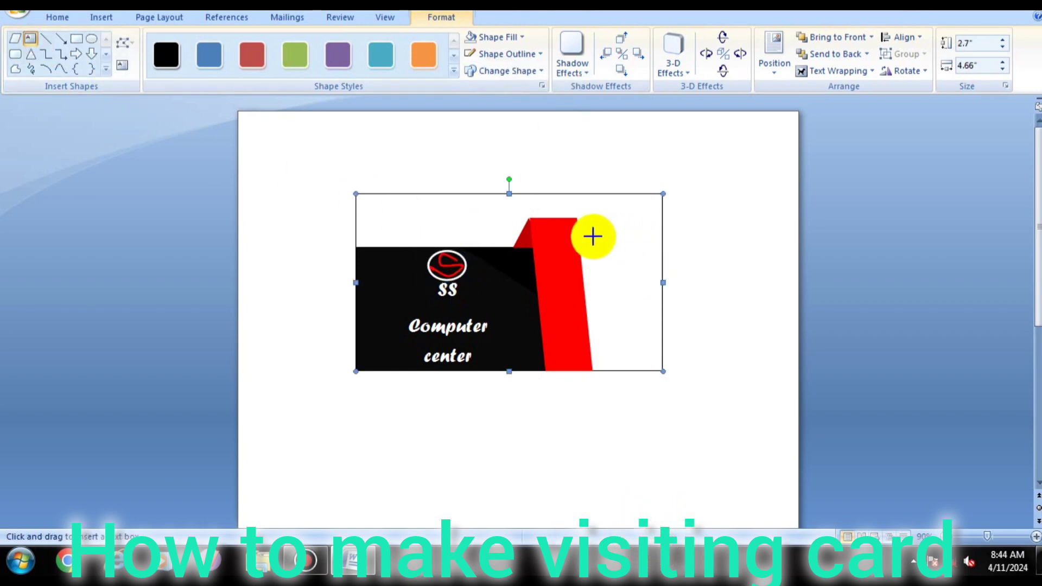
{"action": "left_click_drag", "start_coordinate": [591, 231], "coordinate": [680, 426]}
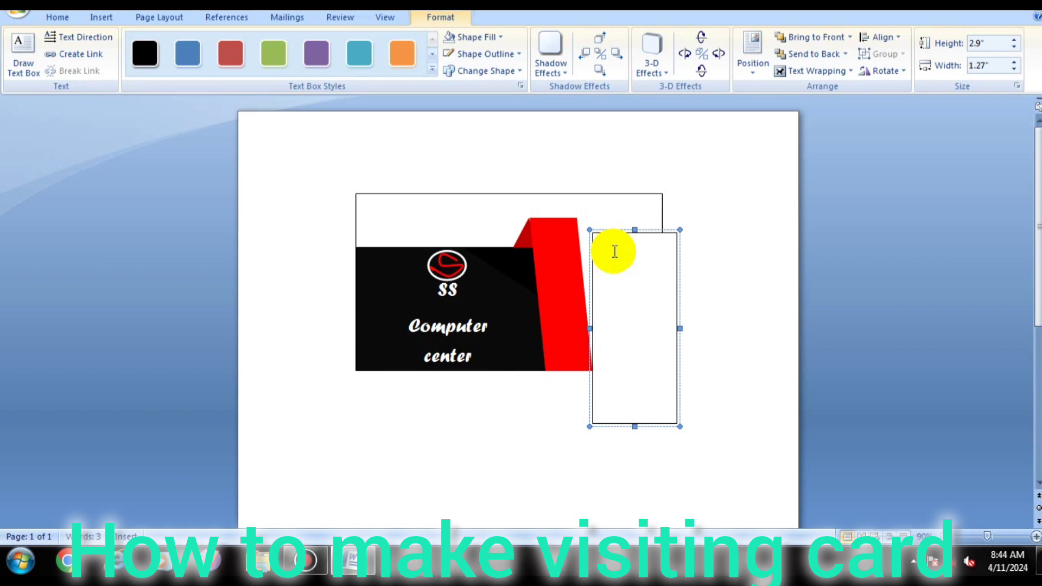
{"action": "type", "text": "an"}
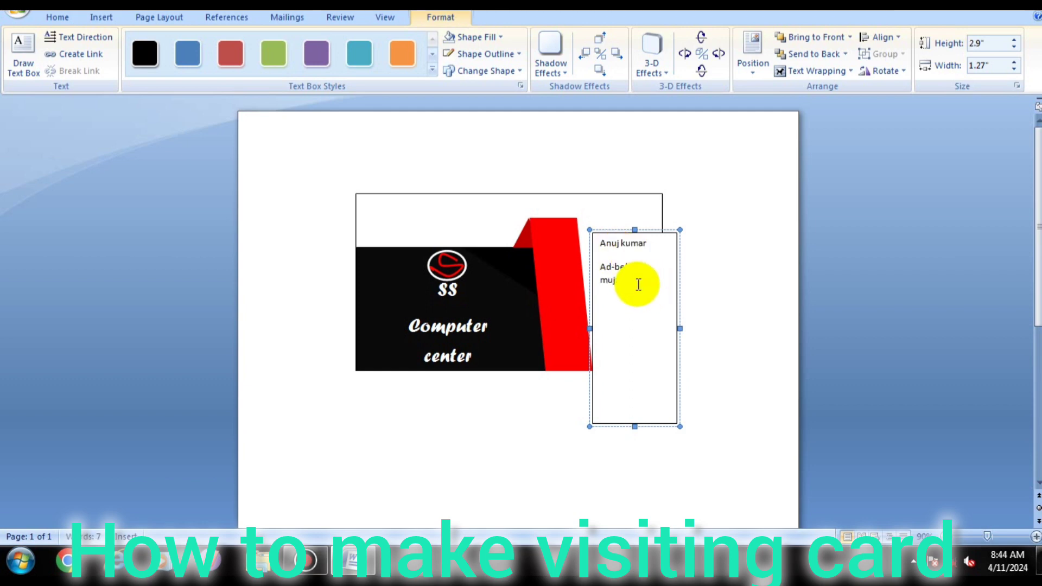
{"action": "left_click_drag", "start_coordinate": [680, 427], "coordinate": [713, 399]}
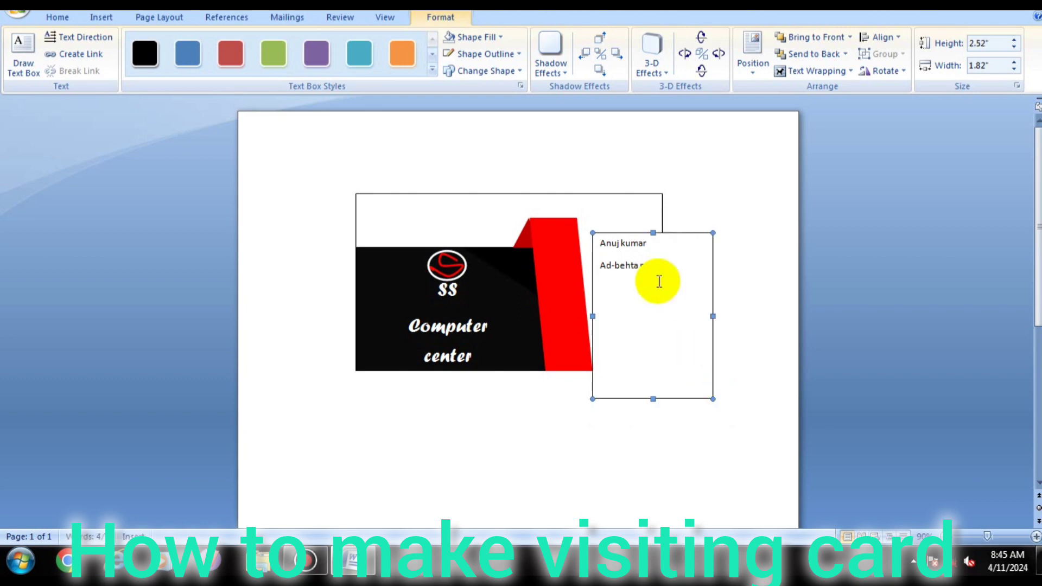
{"action": "left_click", "coordinate": [682, 263]}
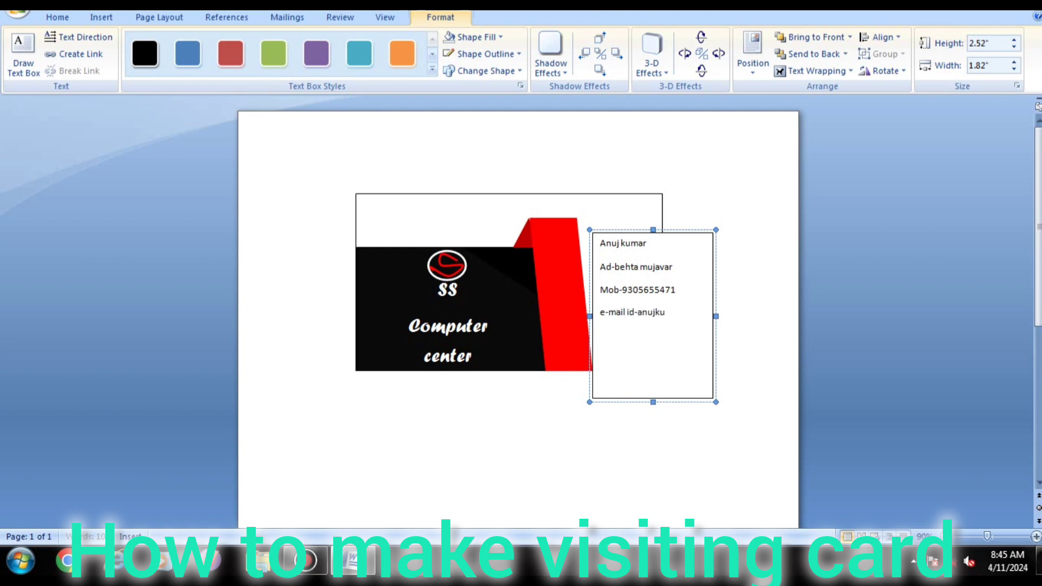
{"action": "type", "text": "gmail.com"}
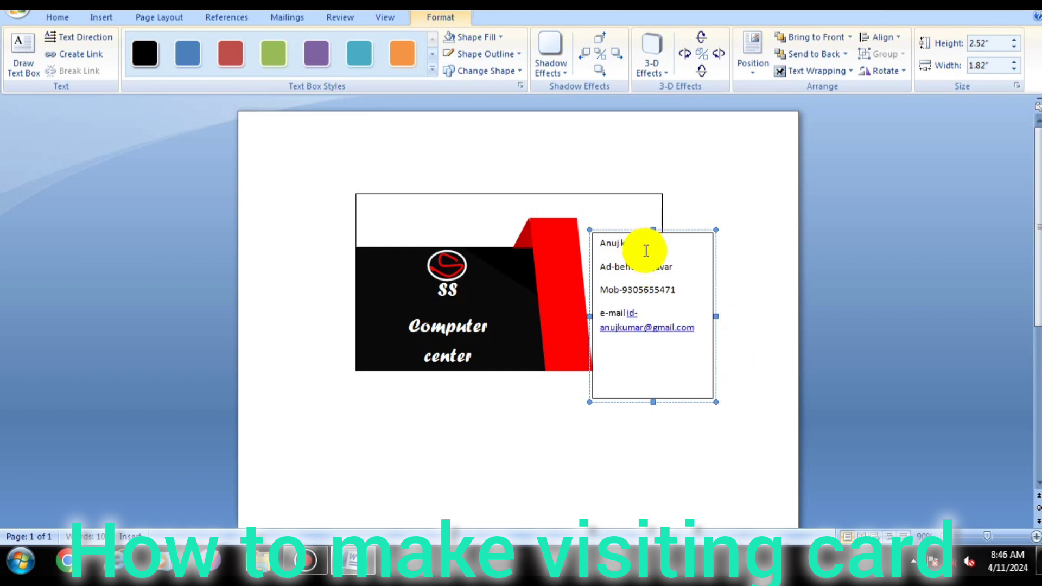
- Enlarge the contact's name and set it in Britannic Bold
{"action": "left_click_drag", "start_coordinate": [651, 244], "coordinate": [550, 243]}
{"action": "key", "text": "ctrl+shift+period"}
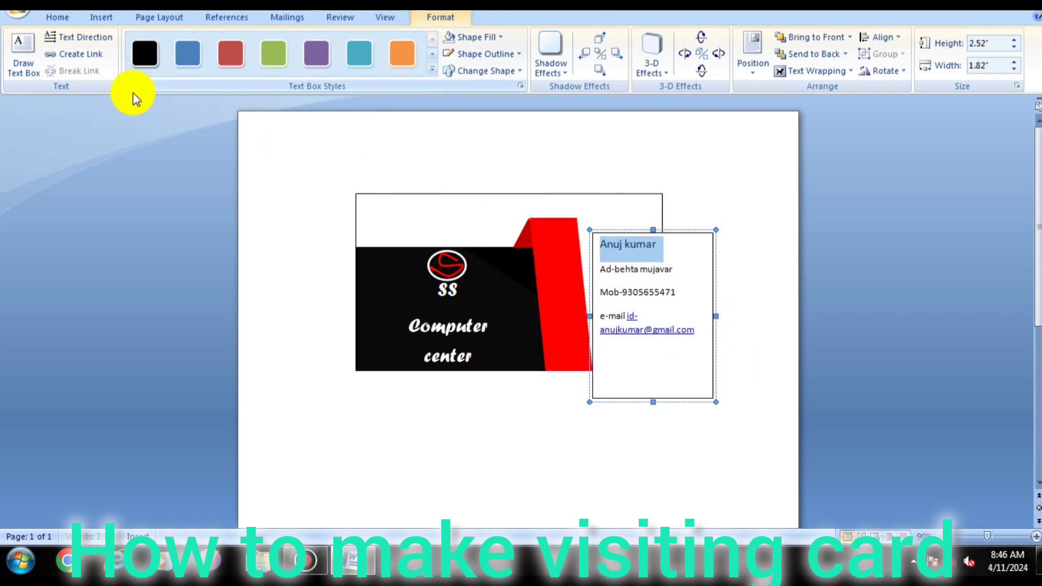
{"action": "left_click", "coordinate": [57, 17]}
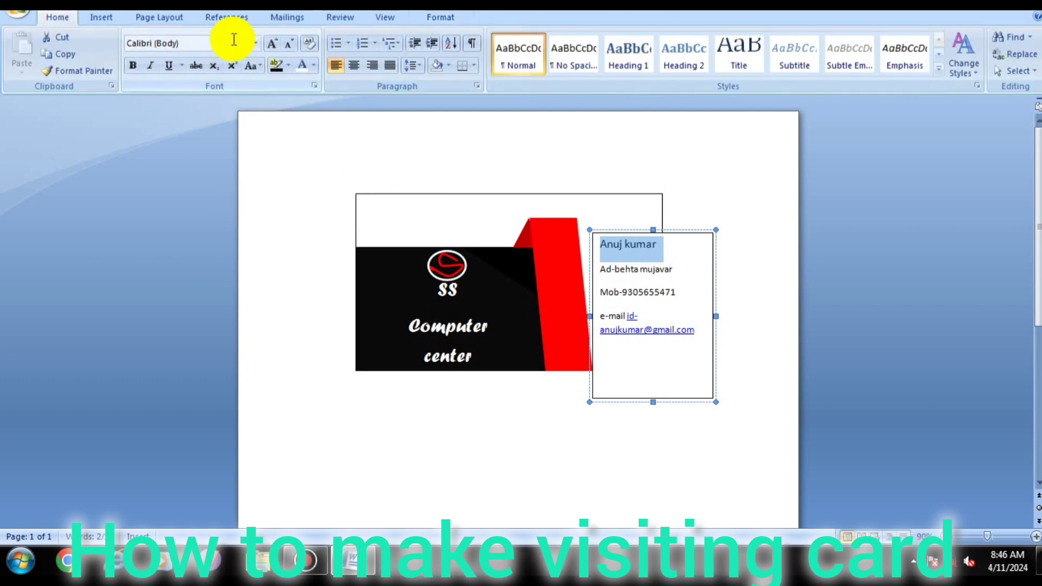
{"action": "left_click", "coordinate": [228, 43]}
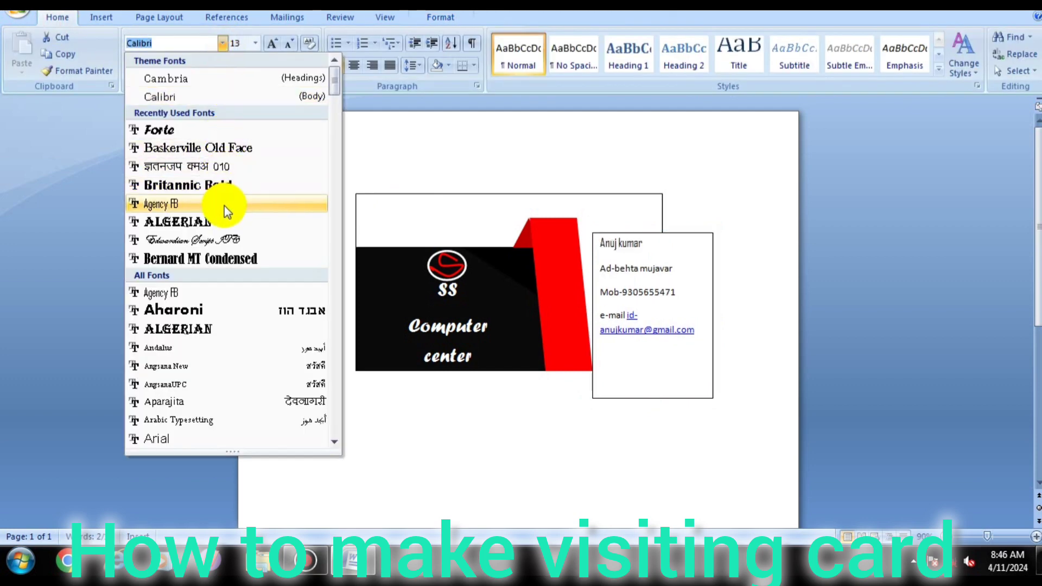
{"action": "left_click", "coordinate": [226, 191]}
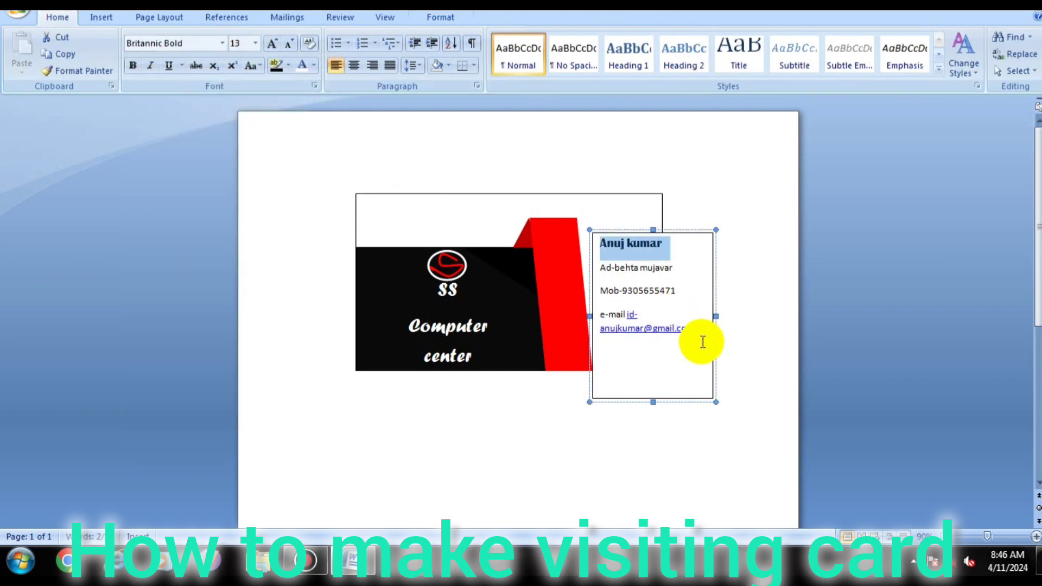
- Set all contact lines to 1.0 spacing and move the box up-left onto the card
{"action": "left_click_drag", "start_coordinate": [698, 340], "coordinate": [567, 226]}
{"action": "left_click", "coordinate": [412, 65]}
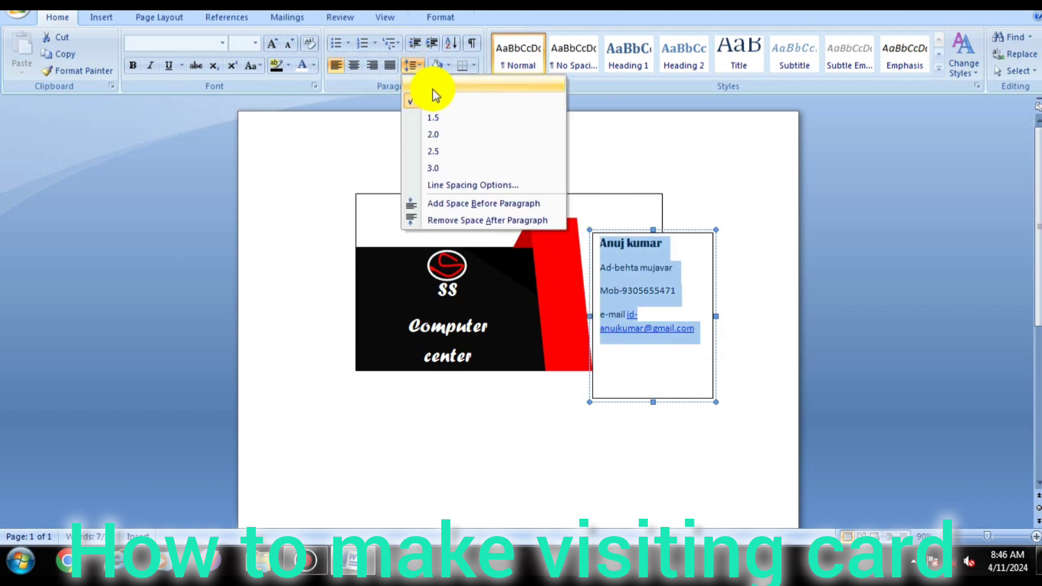
{"action": "left_click", "coordinate": [442, 219]}
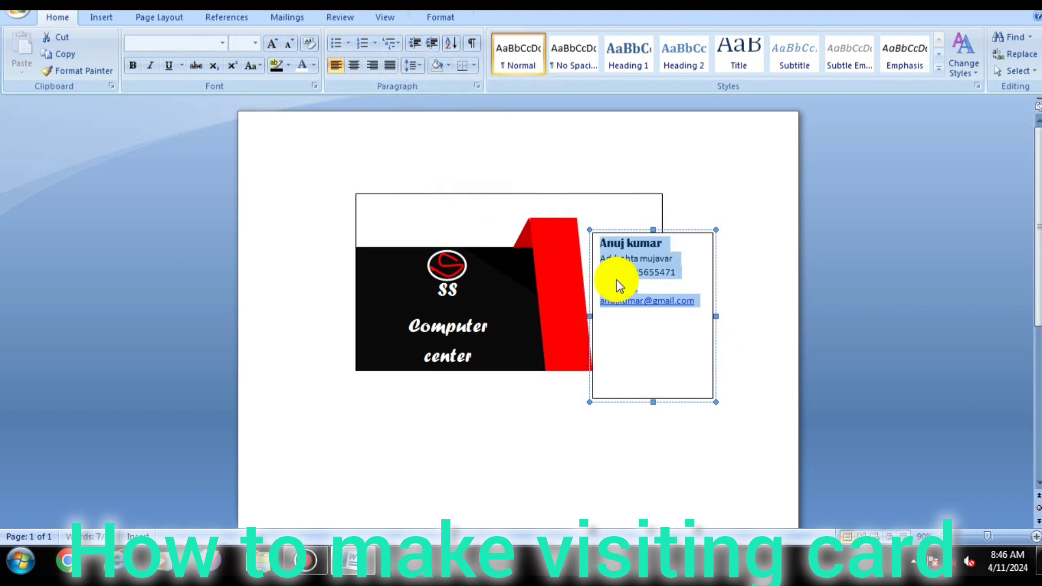
{"action": "left_click", "coordinate": [679, 229]}
{"action": "left_click_drag", "start_coordinate": [664, 226], "coordinate": [640, 211]}
- Remove the contact box's fill and outline, then nudge it right to sit beside the red stripe
{"action": "left_click", "coordinate": [438, 17]}
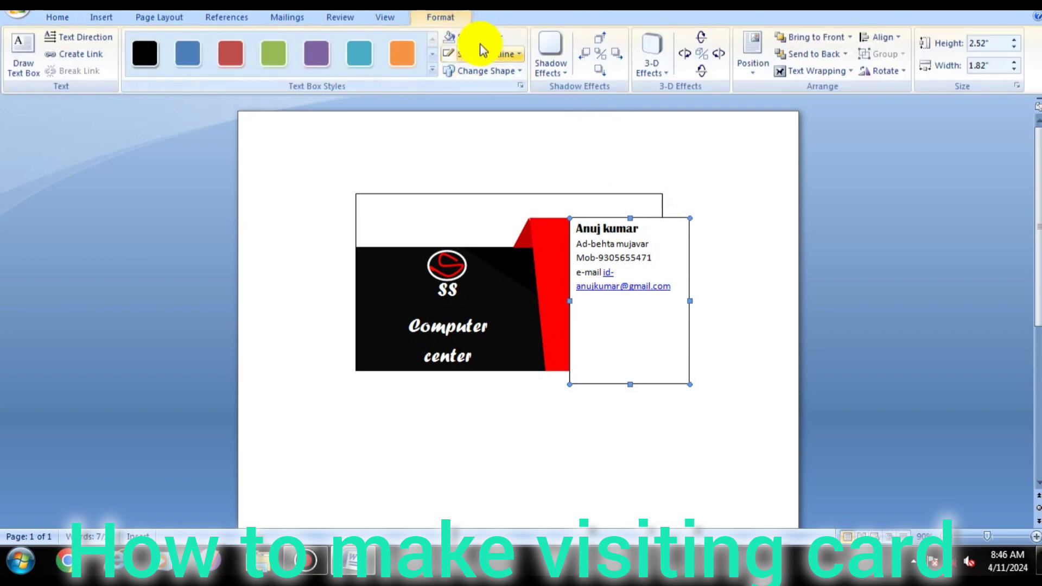
{"action": "left_click", "coordinate": [478, 37]}
{"action": "left_click", "coordinate": [479, 169]}
{"action": "left_click", "coordinate": [486, 54]}
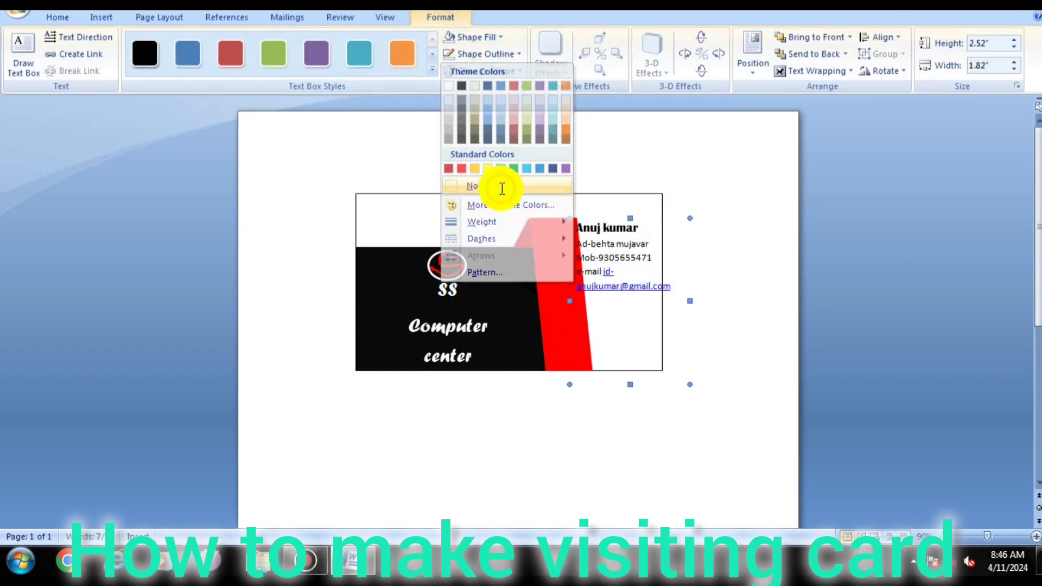
{"action": "left_click", "coordinate": [500, 186]}
{"action": "key", "text": "Right"}
{"action": "key", "text": "ctrl+Right"}
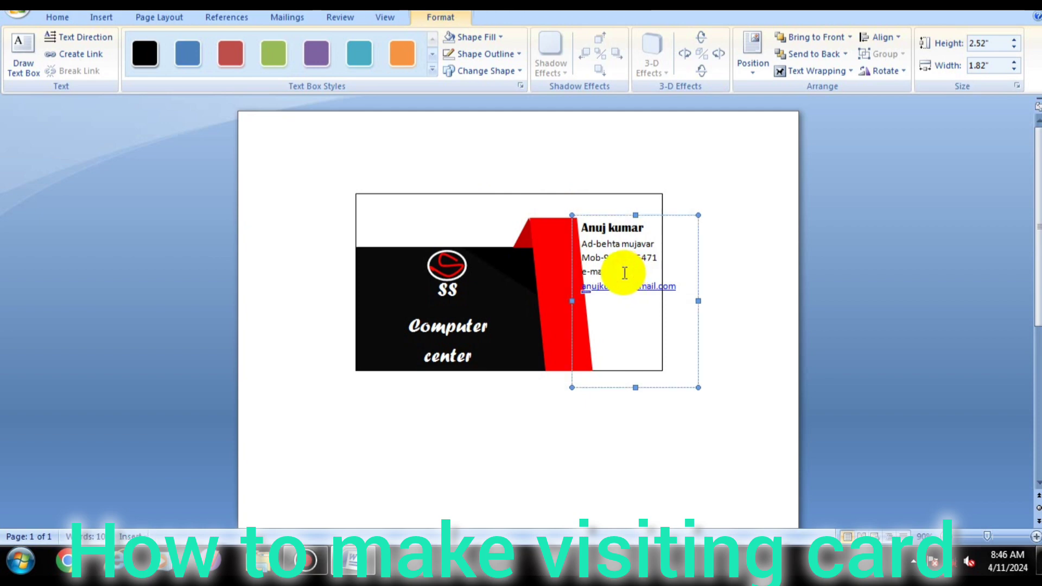
{"action": "left_click", "coordinate": [700, 392]}
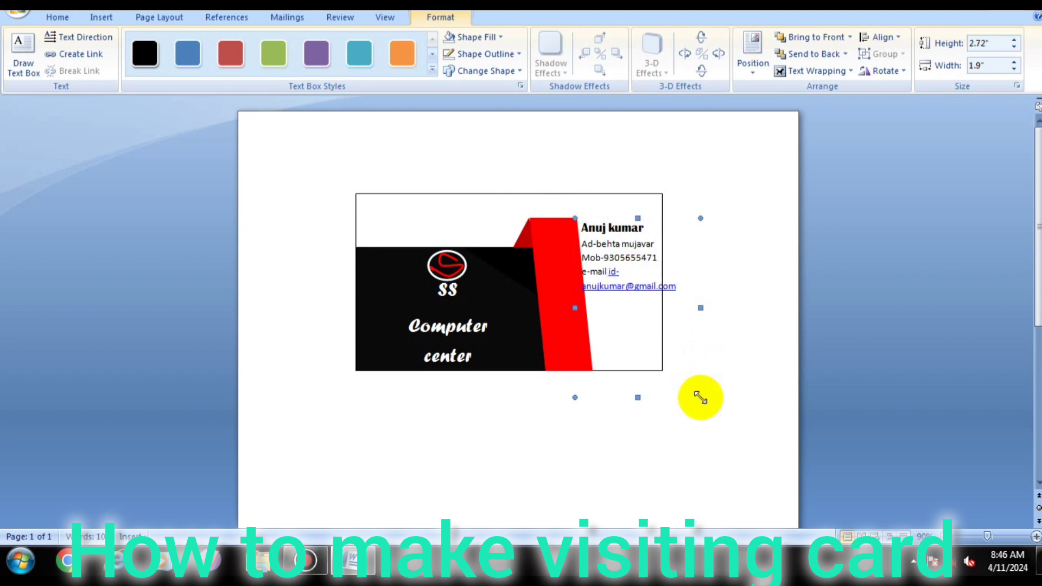
{"action": "key", "text": "ctrl+Right"}
{"action": "key", "text": "ctrl+Right"}
{"action": "key", "text": "ctrl+Right"}
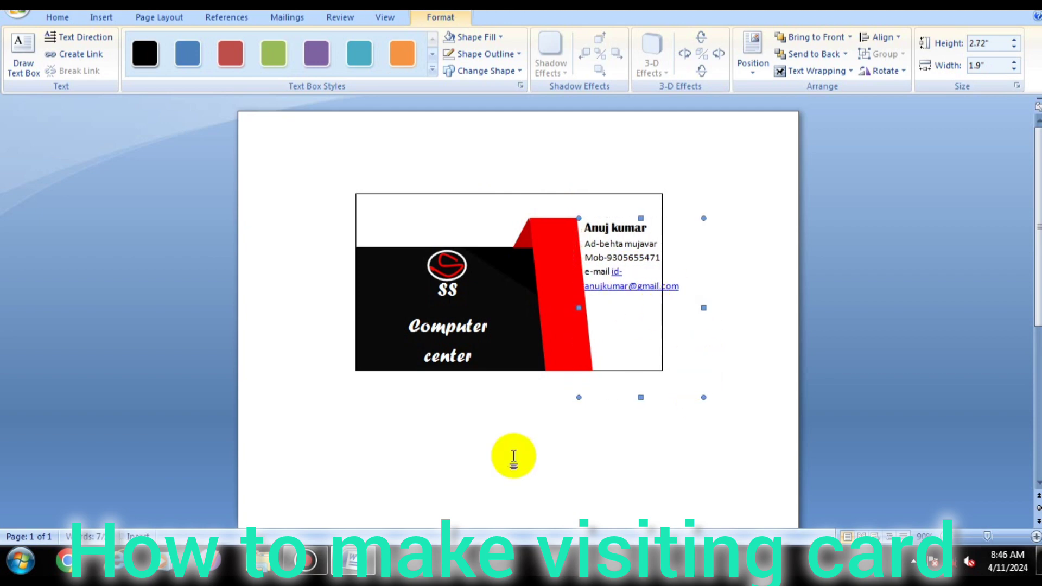
{"action": "left_click", "coordinate": [517, 377]}
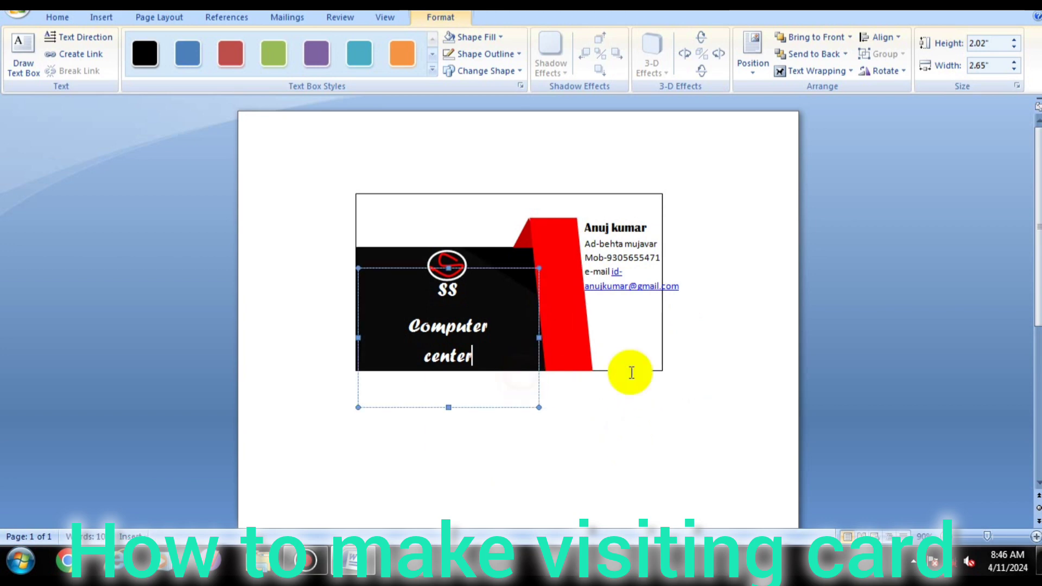
- Widen the card's background rectangle to the right so the full e-mail line sits inside it
{"action": "left_click", "coordinate": [619, 222]}
{"action": "left_click_drag", "start_coordinate": [662, 371], "coordinate": [680, 373]}
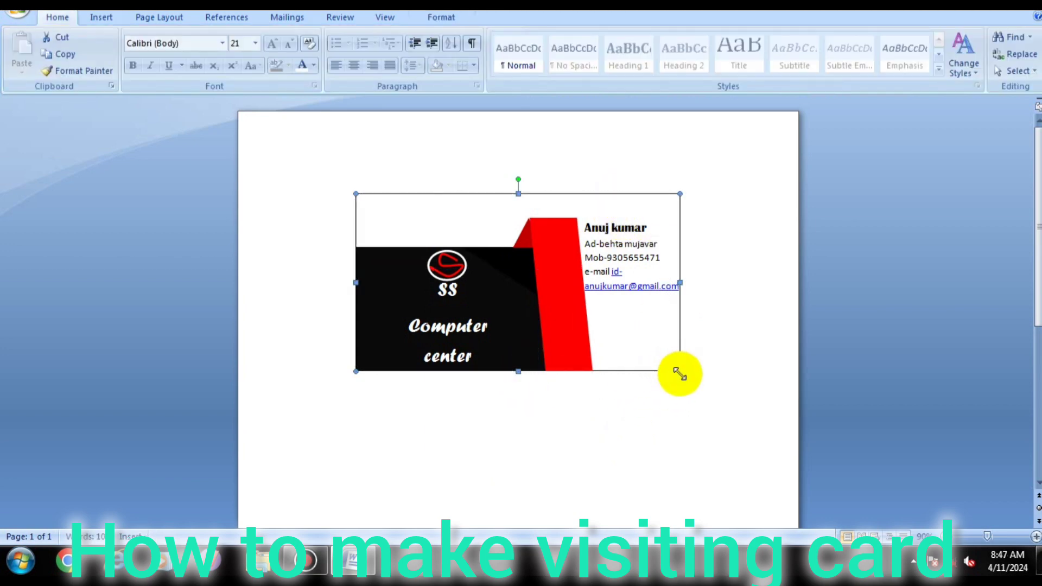
{"action": "left_click", "coordinate": [646, 414]}
{"action": "left_click", "coordinate": [646, 272]}
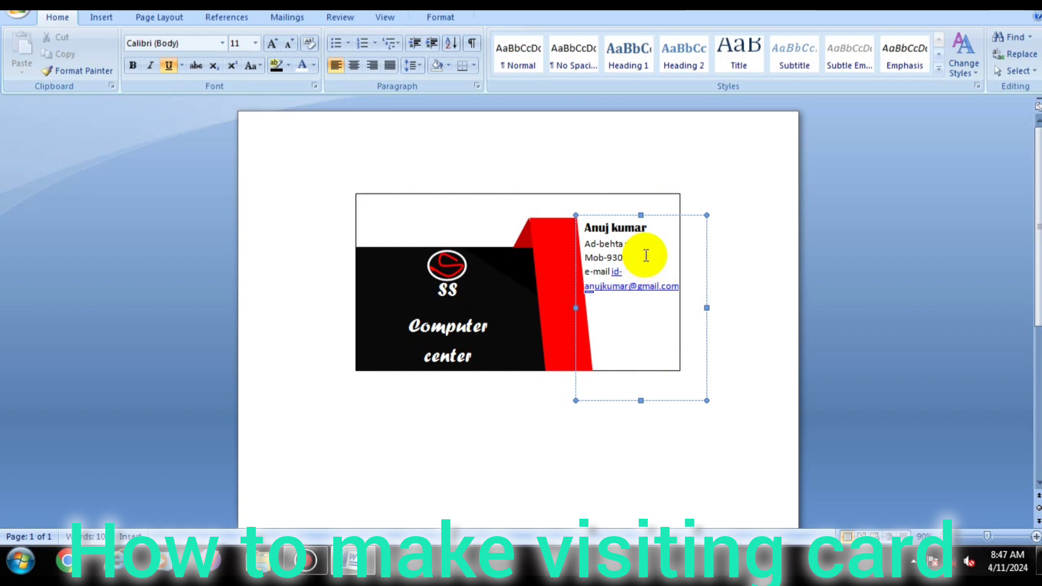
{"action": "left_click", "coordinate": [705, 239]}
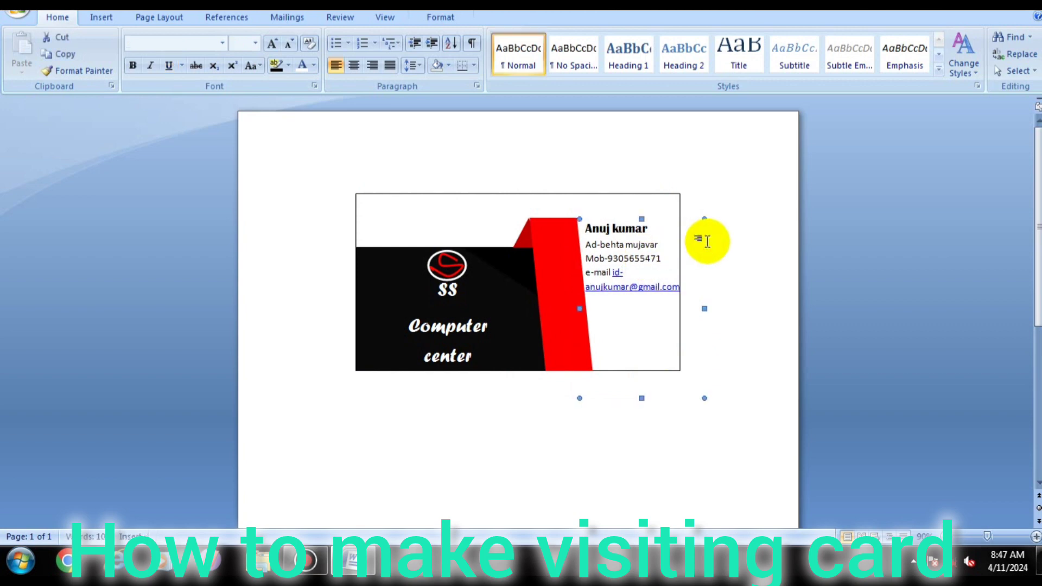
{"action": "left_click", "coordinate": [727, 455]}
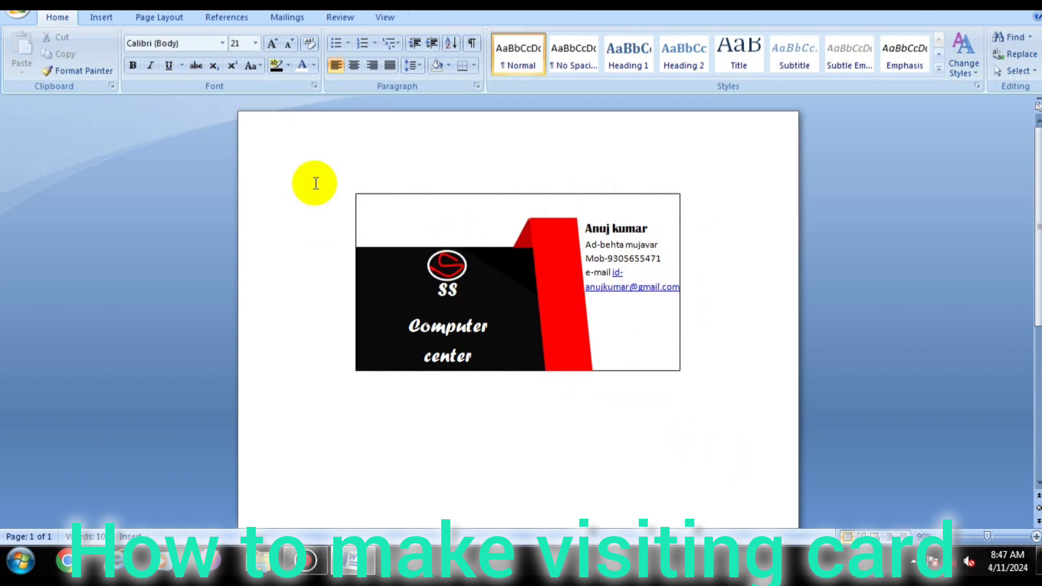